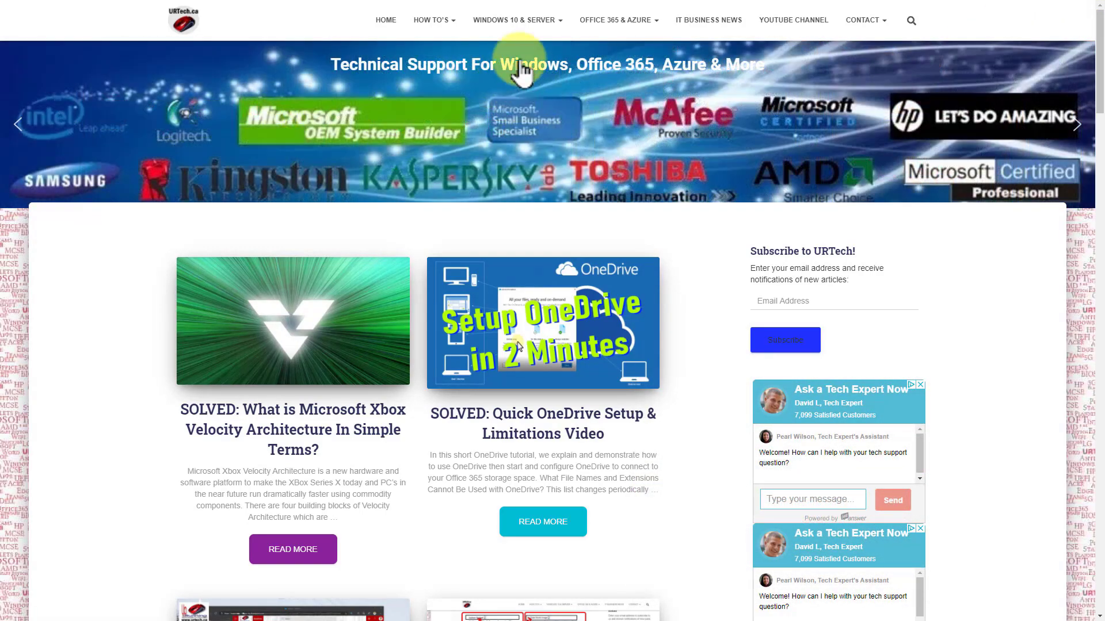
# - Open the site's how-to category for Windows 10, 7, Vista and XP and look through its articles
pyautogui.moveTo(526, 23)
pyautogui.moveTo(593, 21)
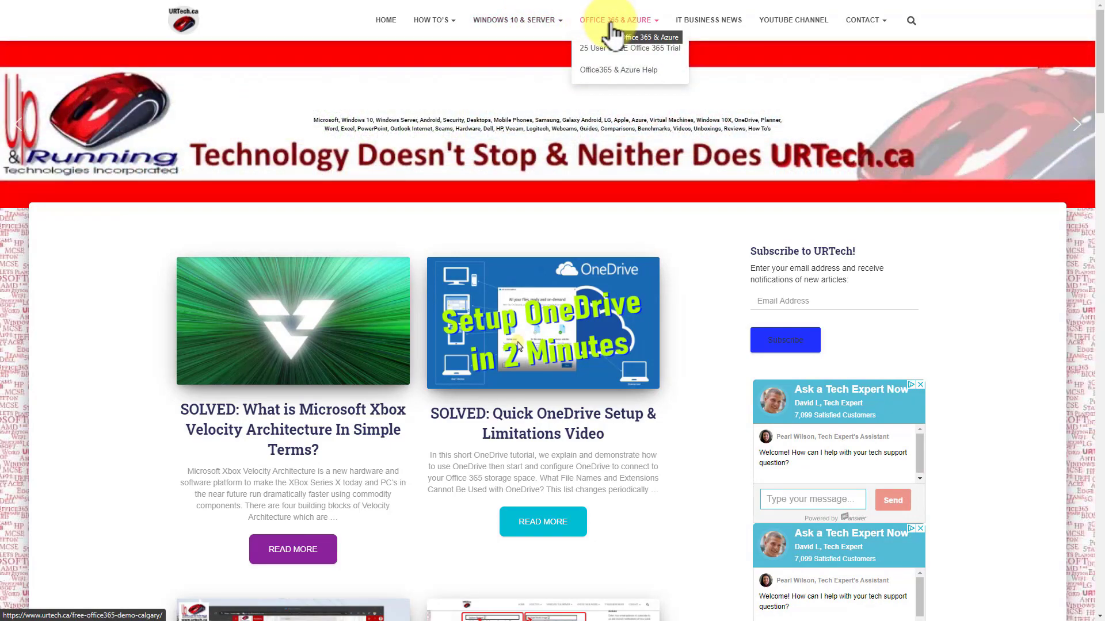
pyautogui.moveTo(444, 19)
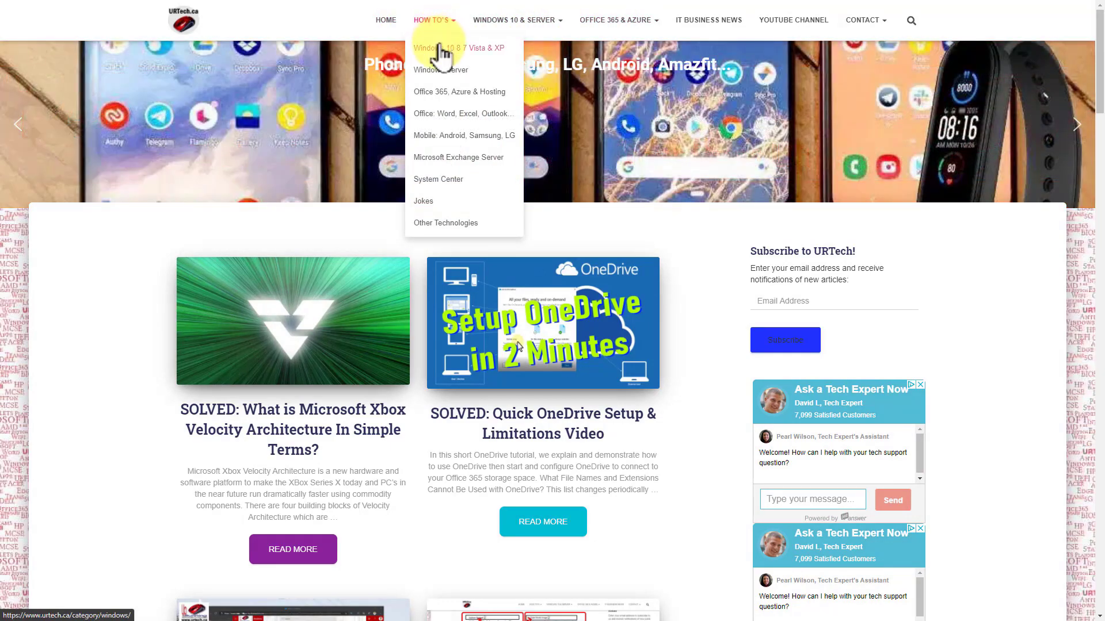
pyautogui.click(438, 47)
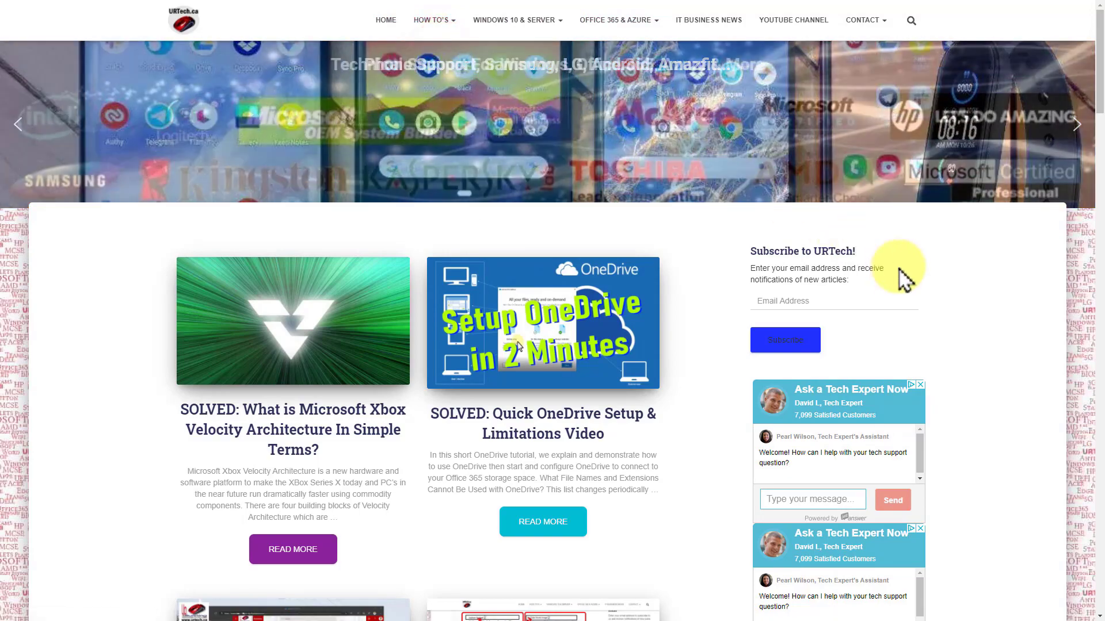
pyautogui.scroll(-8, 518, 391)
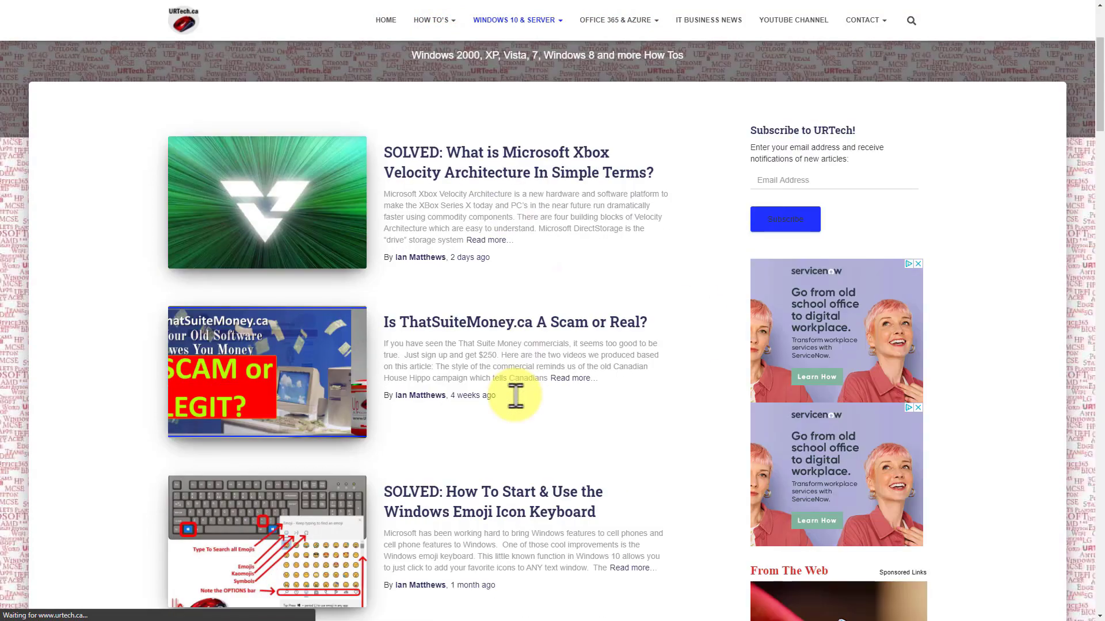
pyautogui.scroll(-3, 518, 403)
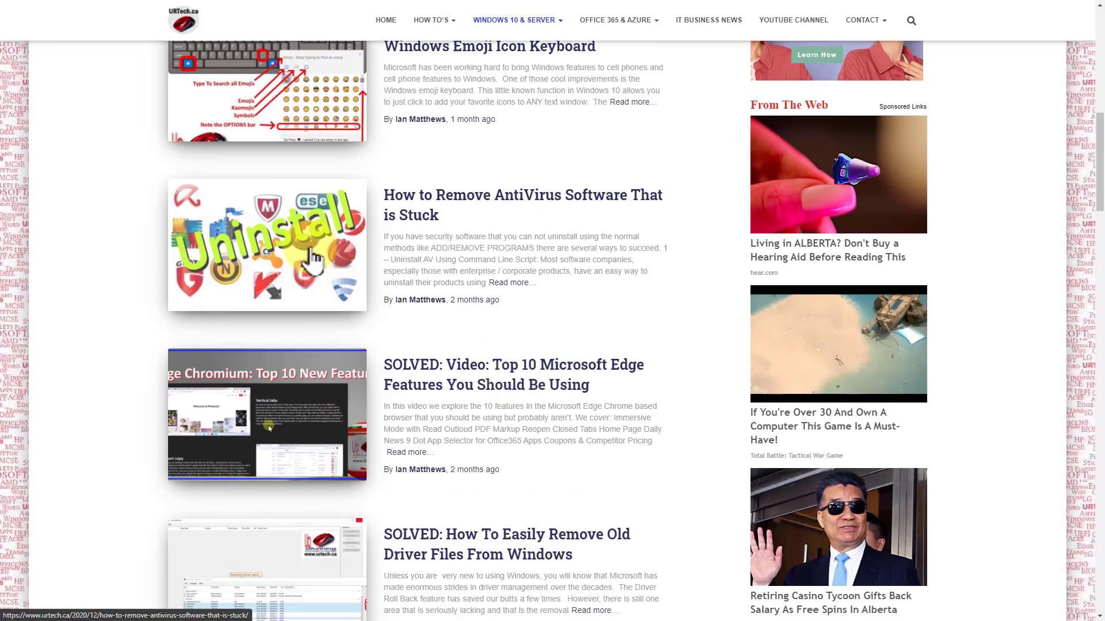
pyautogui.scroll(-3, 315, 239)
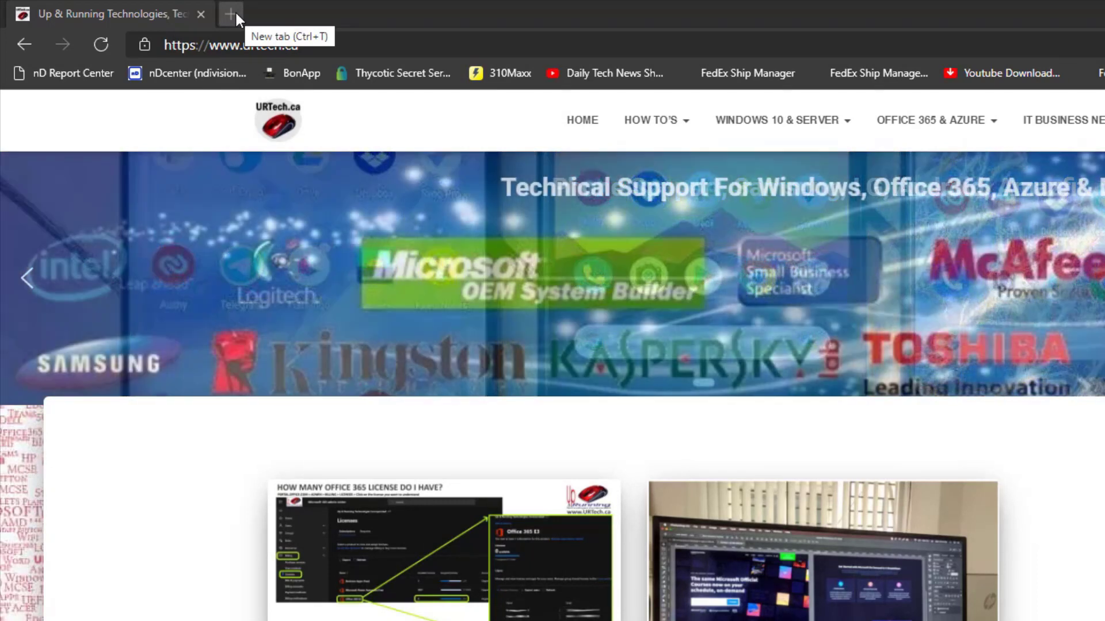
# - Open portal.office.com in a new tab and launch the Microsoft 365 admin center
pyautogui.click(236, 13)
pyautogui.write('port')
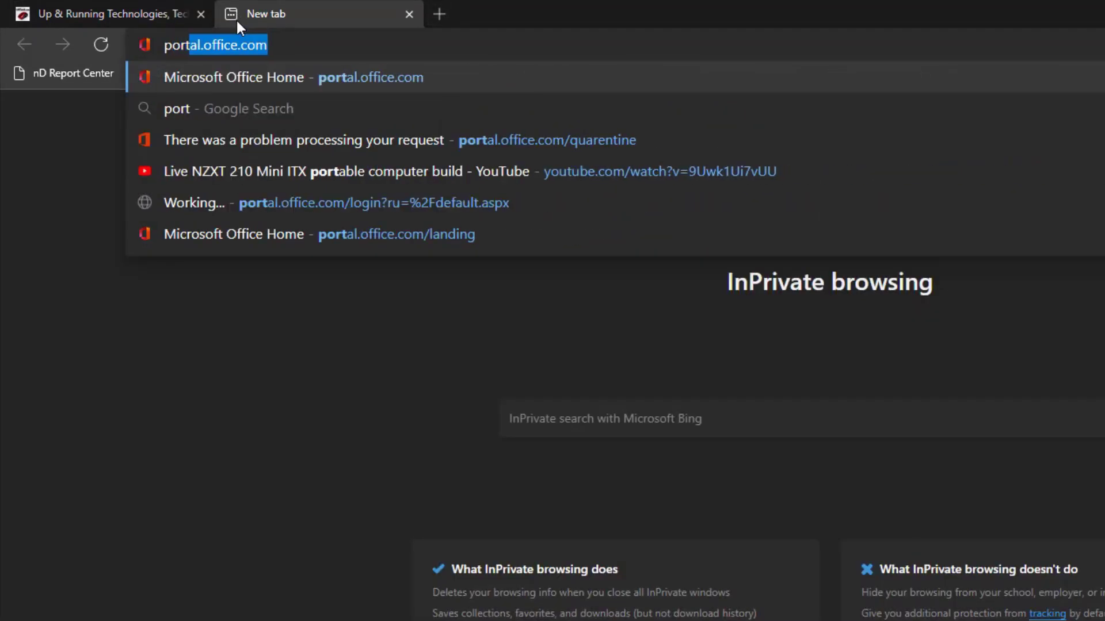
pyautogui.press('Delete')
pyautogui.write('al.')
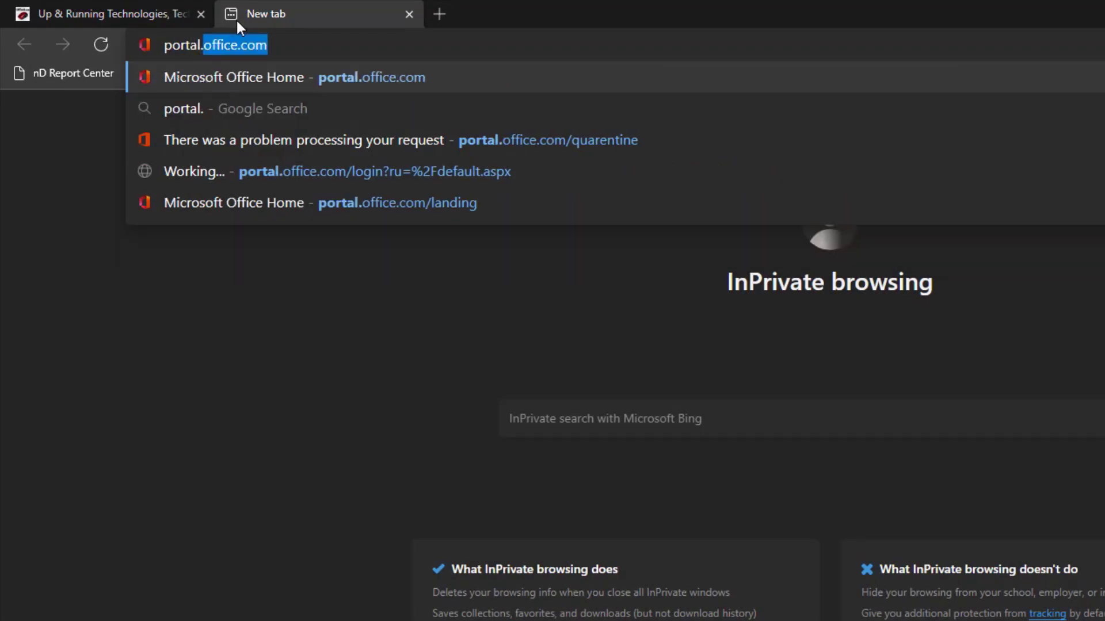
pyautogui.press('Return')
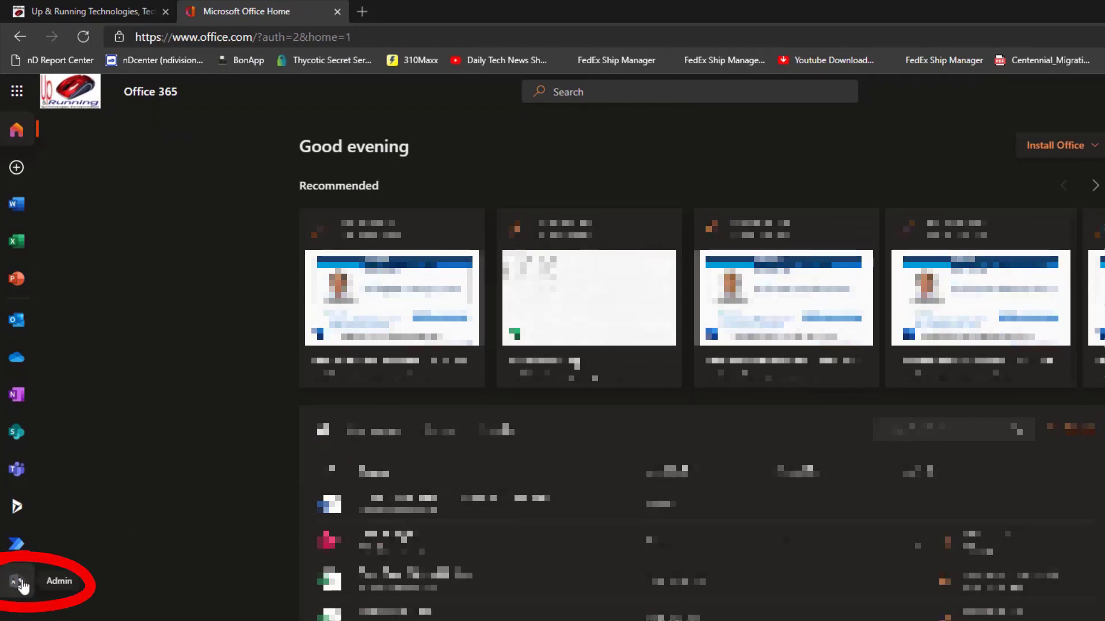
pyautogui.click(23, 585)
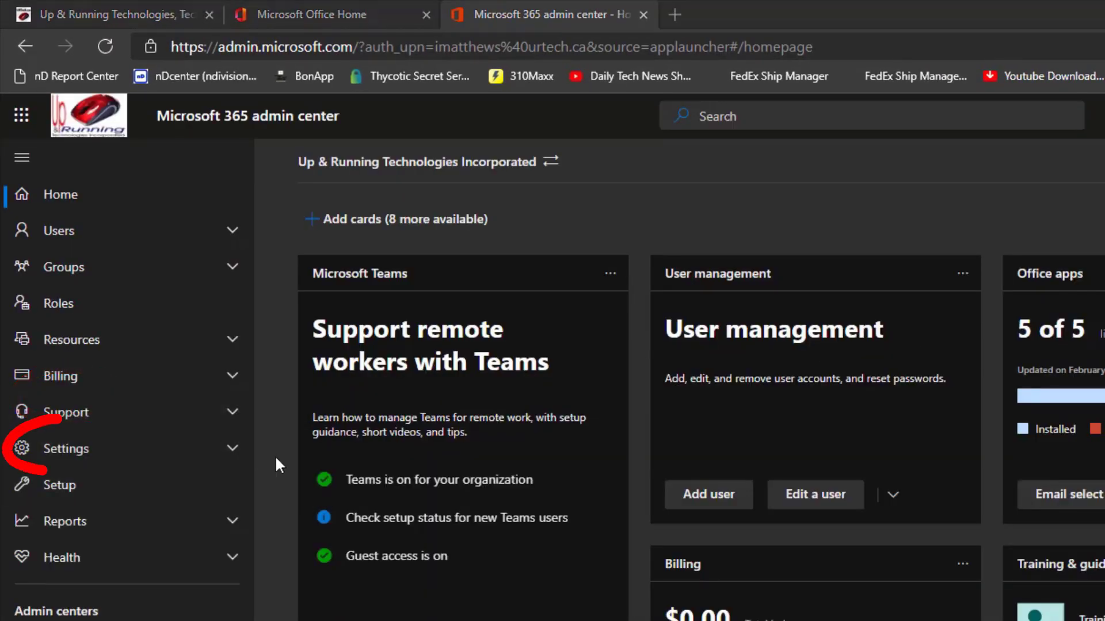
# - Open the Modern authentication service in the organization settings
pyautogui.click(236, 450)
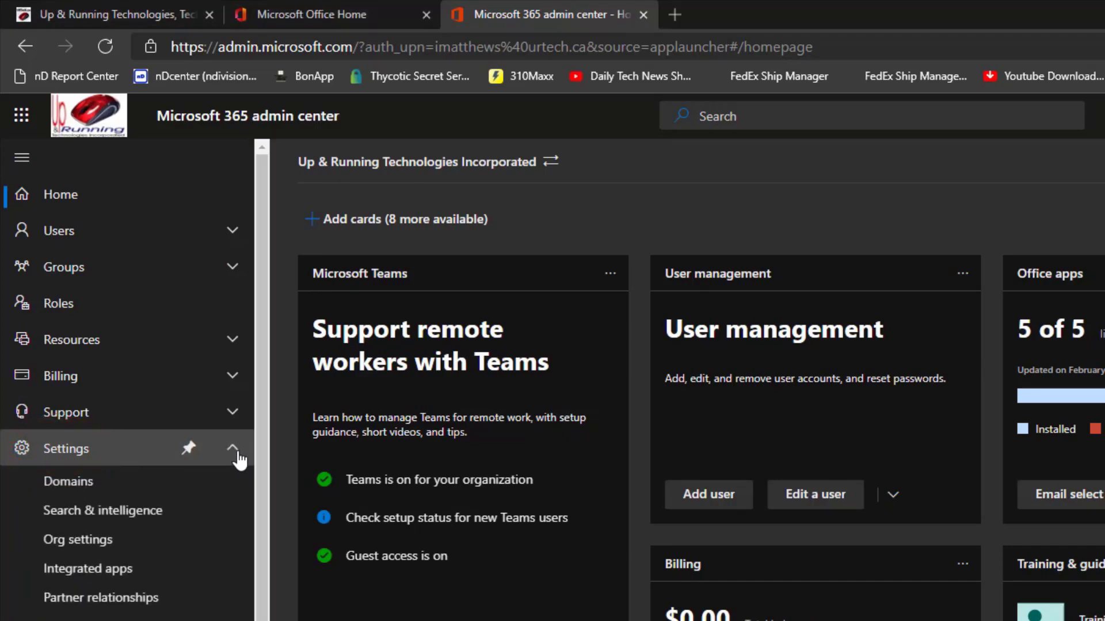
pyautogui.click(102, 547)
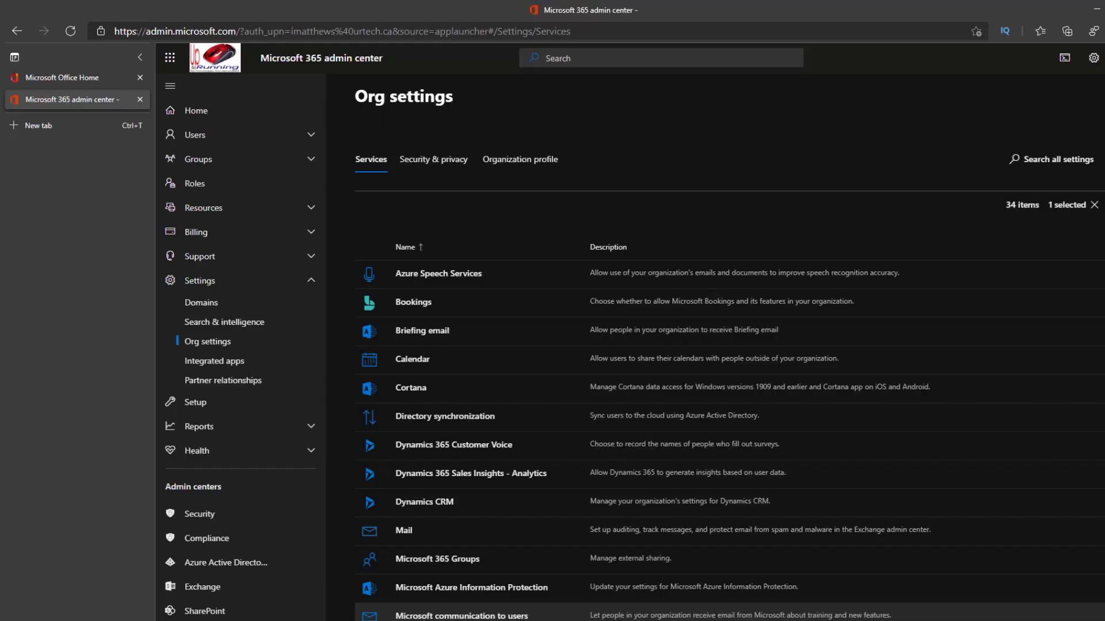
pyautogui.scroll(-3, 575, 472)
pyautogui.scroll(-6, 451, 276)
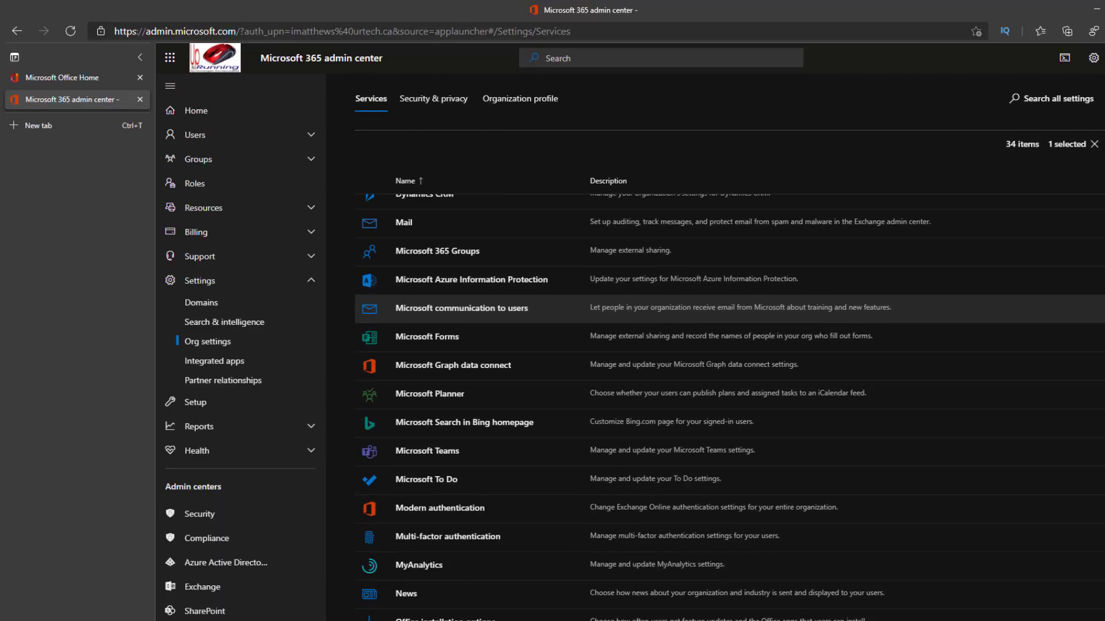
pyautogui.click(451, 273)
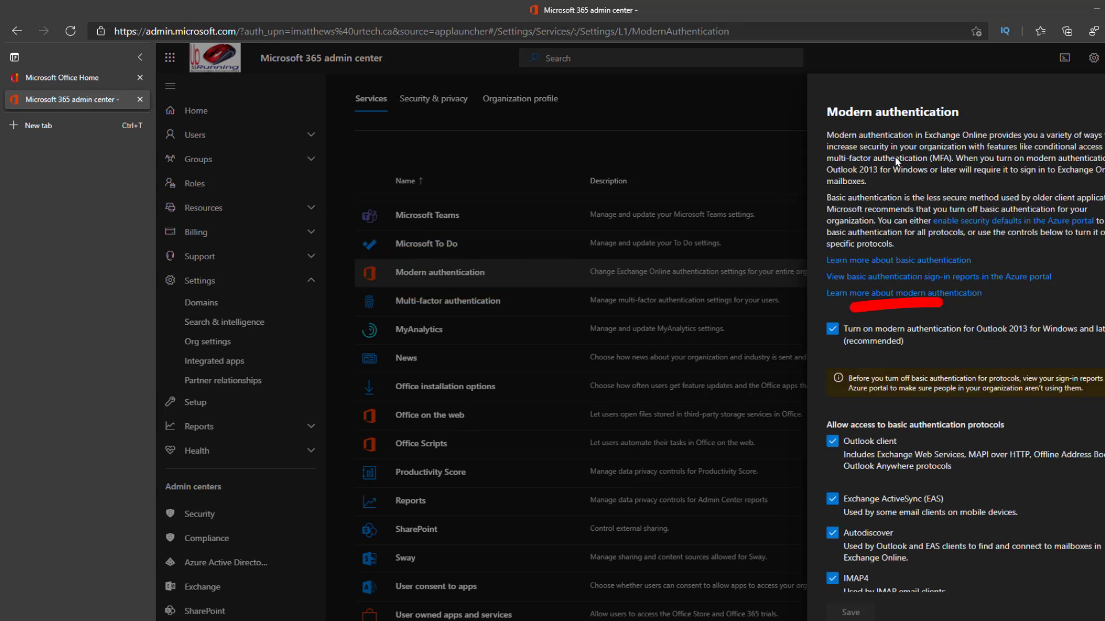
# - Turn modern authentication for Outlook 2013 off and back on, and review the allowed basic authentication protocols
pyautogui.click(832, 330)
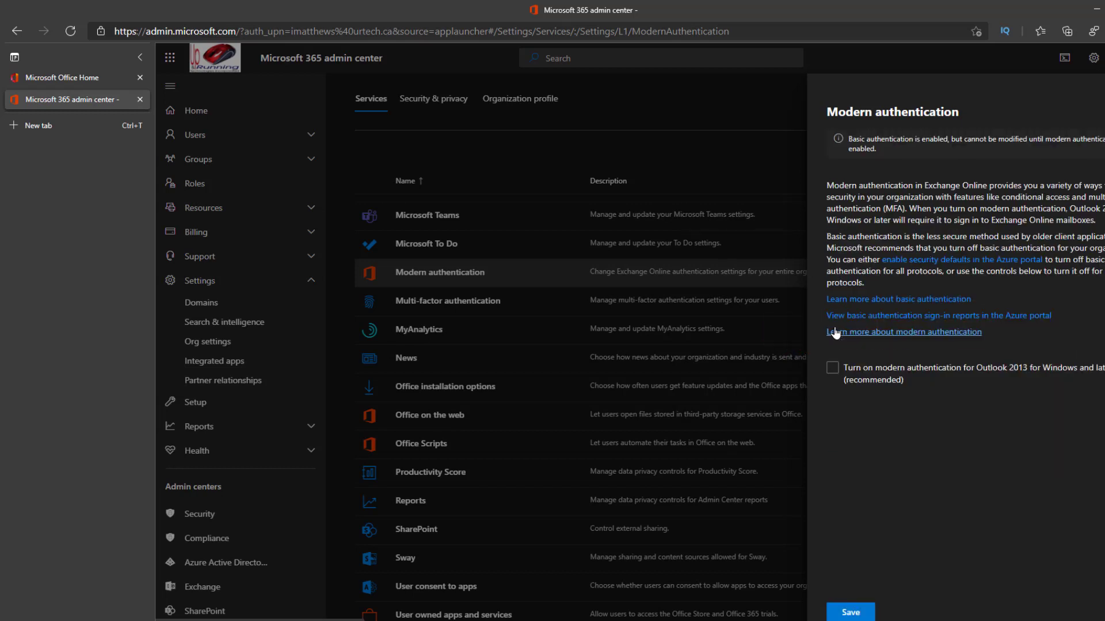
pyautogui.click(832, 369)
pyautogui.scroll(-2, 896, 393)
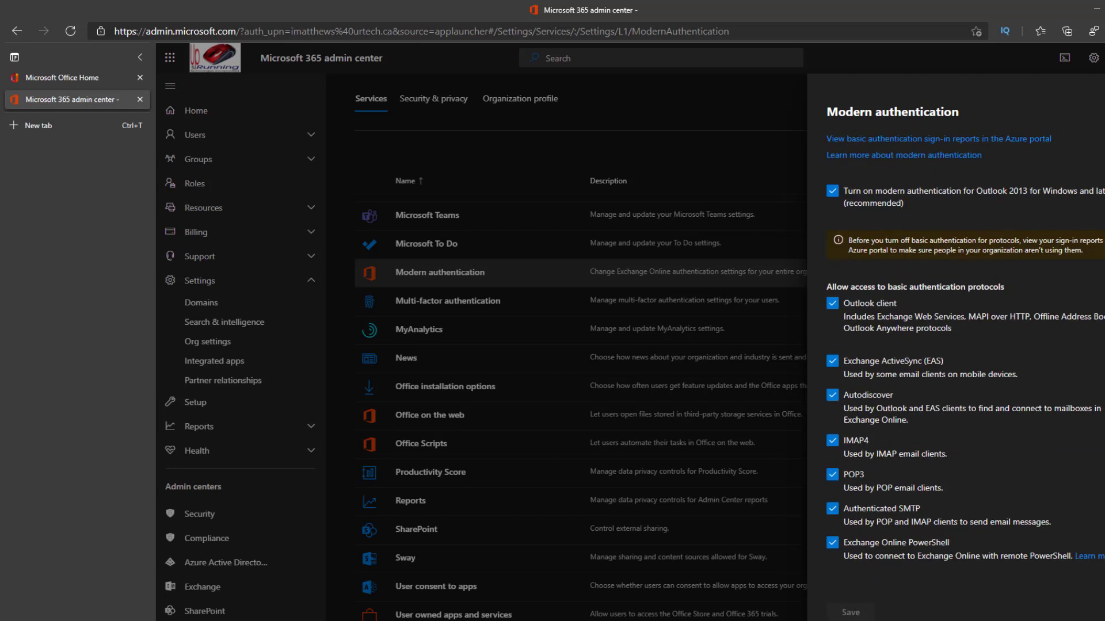
pyautogui.scroll(2, 896, 162)
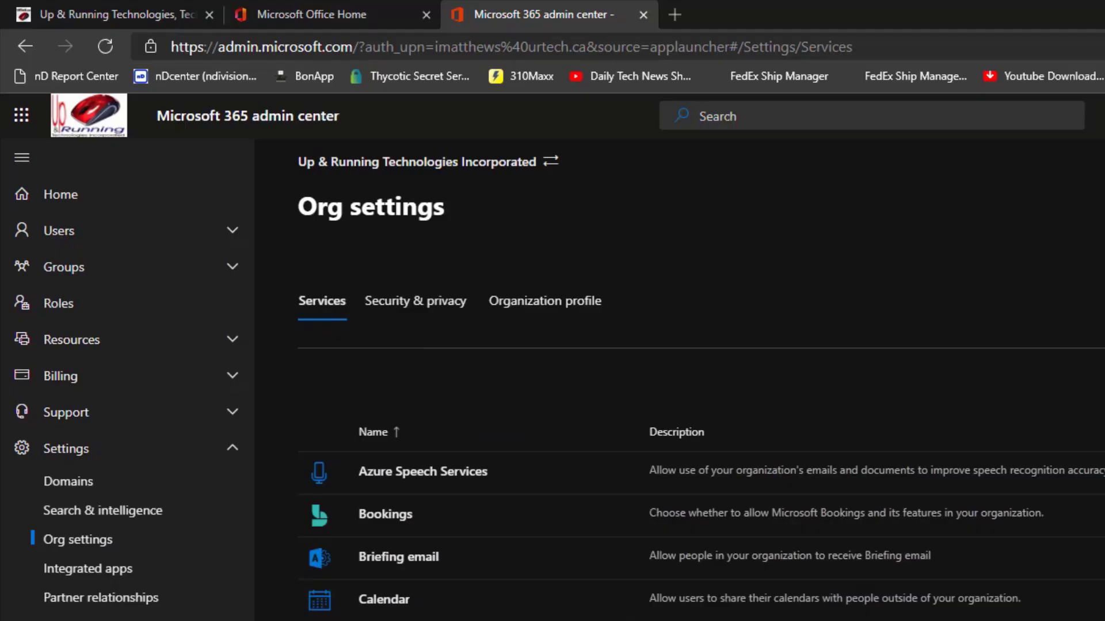
# - Open the multi-factor authentication configuration page from the organization's service settings
pyautogui.scroll(-10, 690, 460)
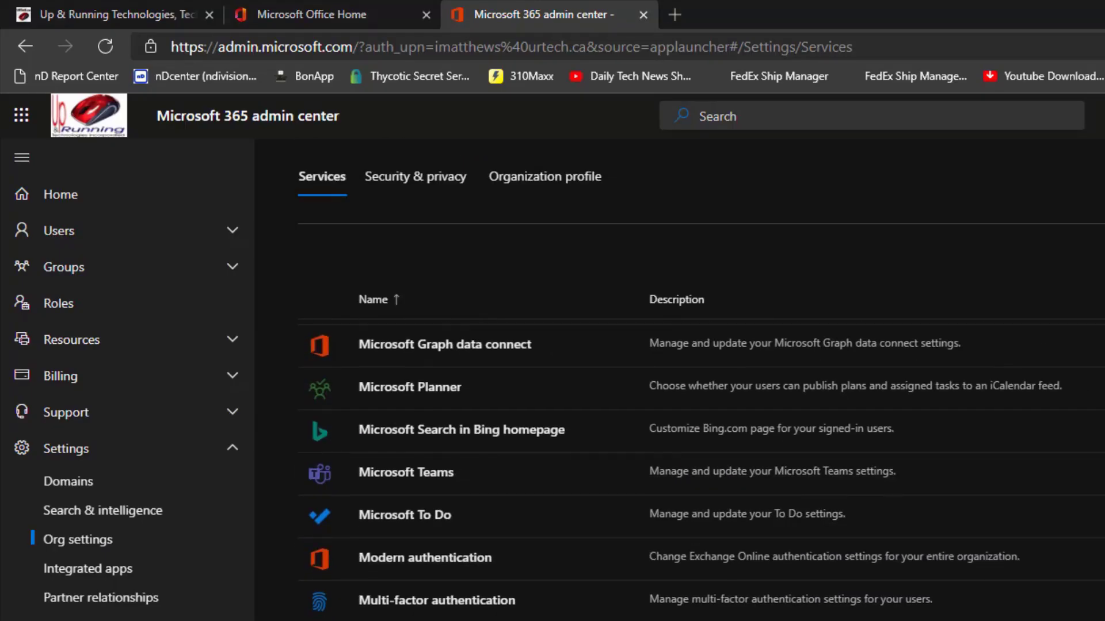
pyautogui.click(395, 601)
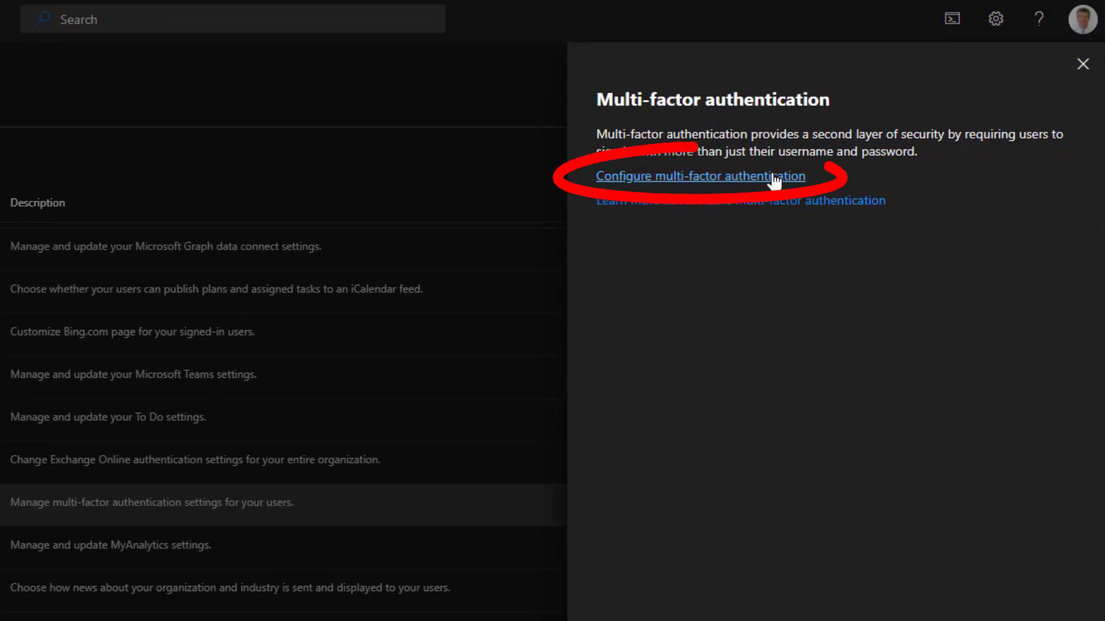
pyautogui.click(775, 179)
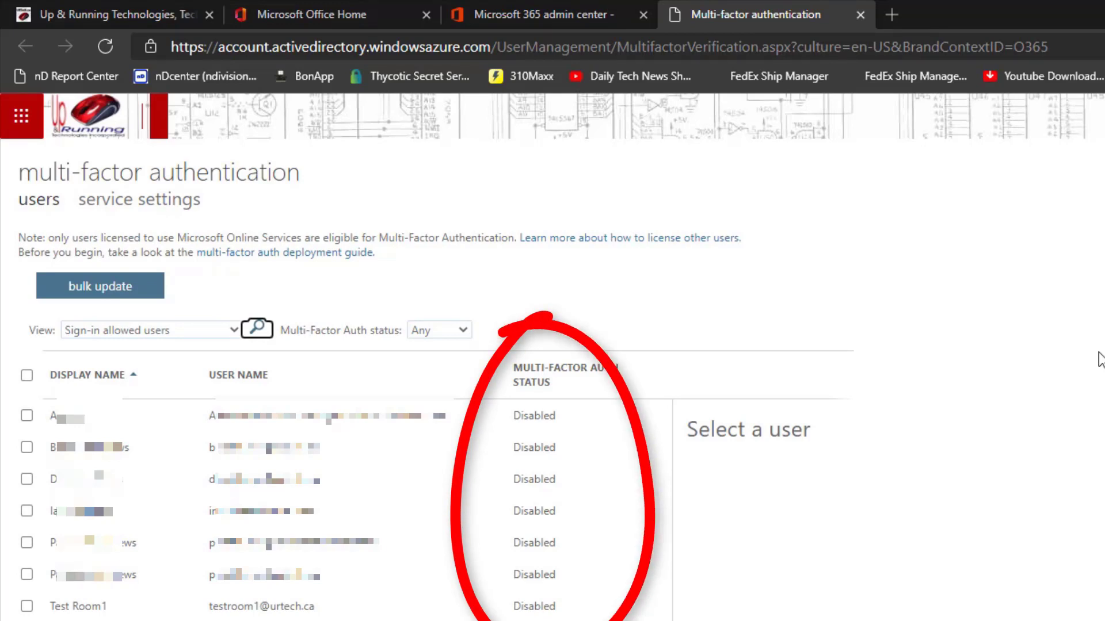
pyautogui.click(26, 478)
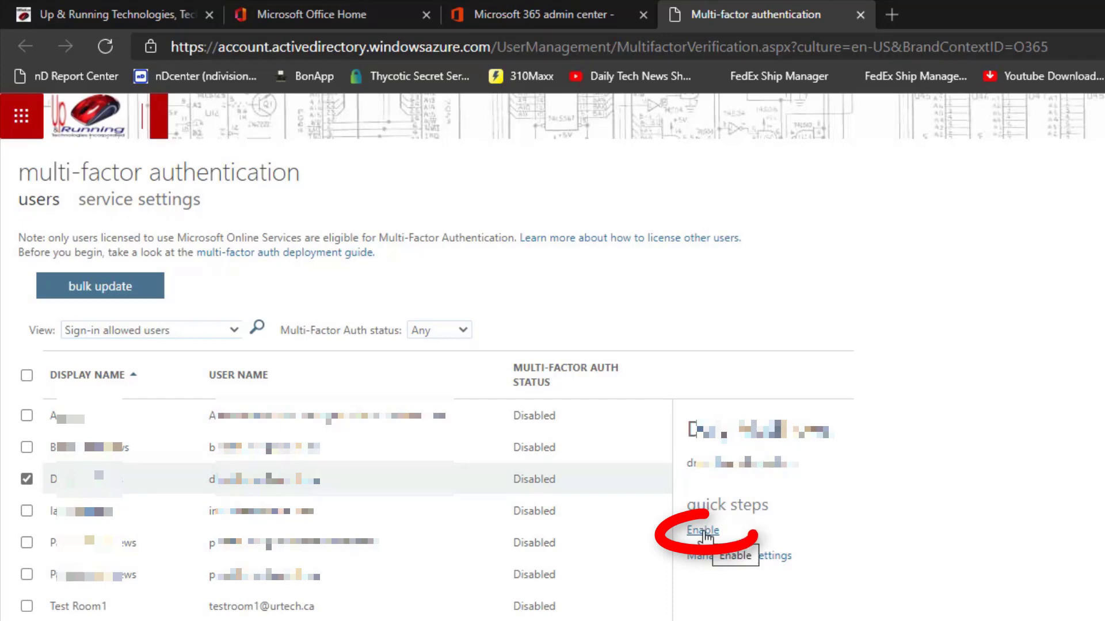
pyautogui.click(212, 471)
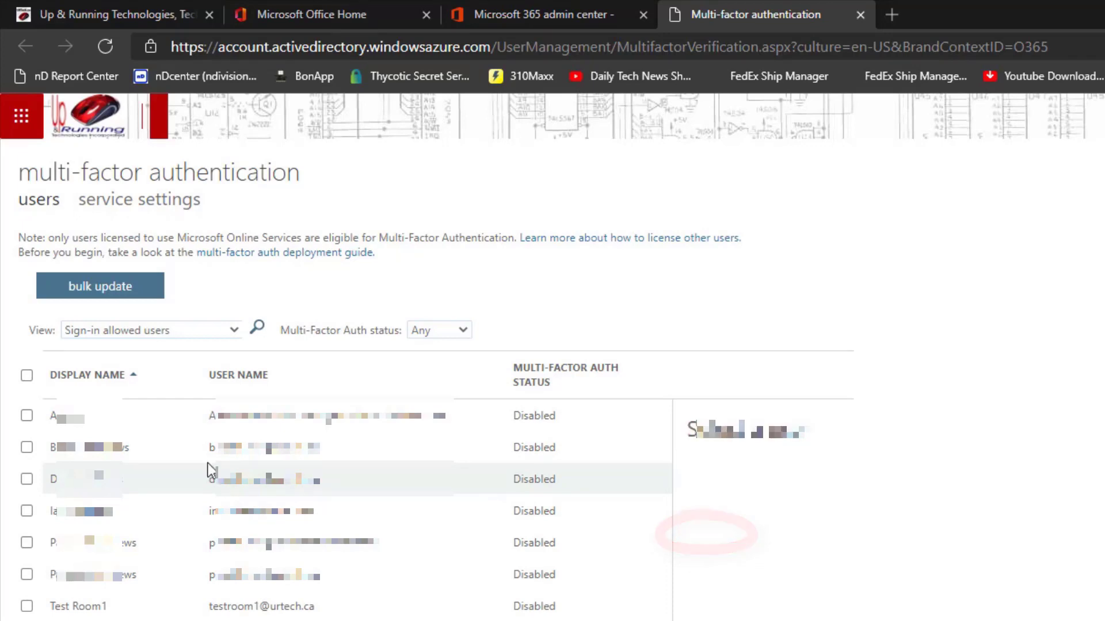
pyautogui.click(27, 375)
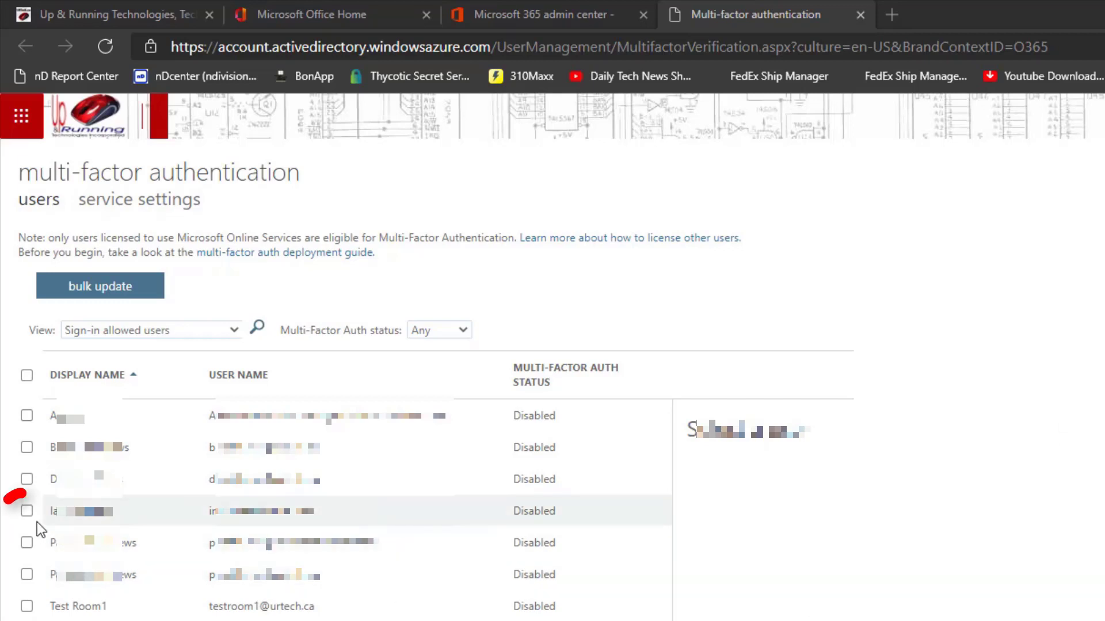
# - Enable multi-factor authentication for the fourth user in the list and dismiss the confirmation
pyautogui.click(26, 511)
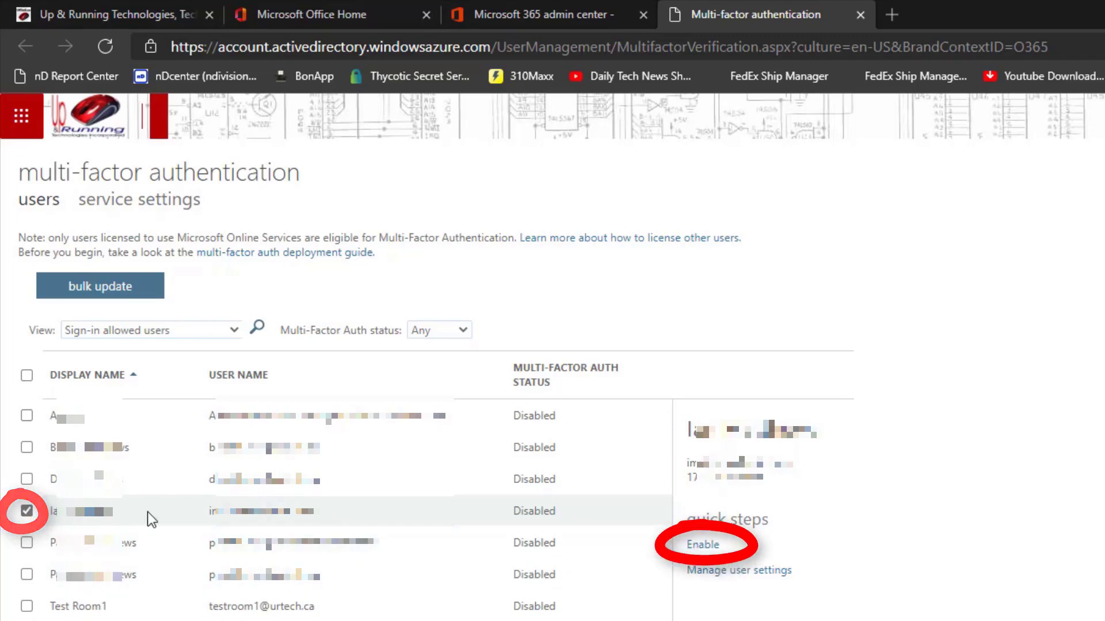
pyautogui.click(703, 545)
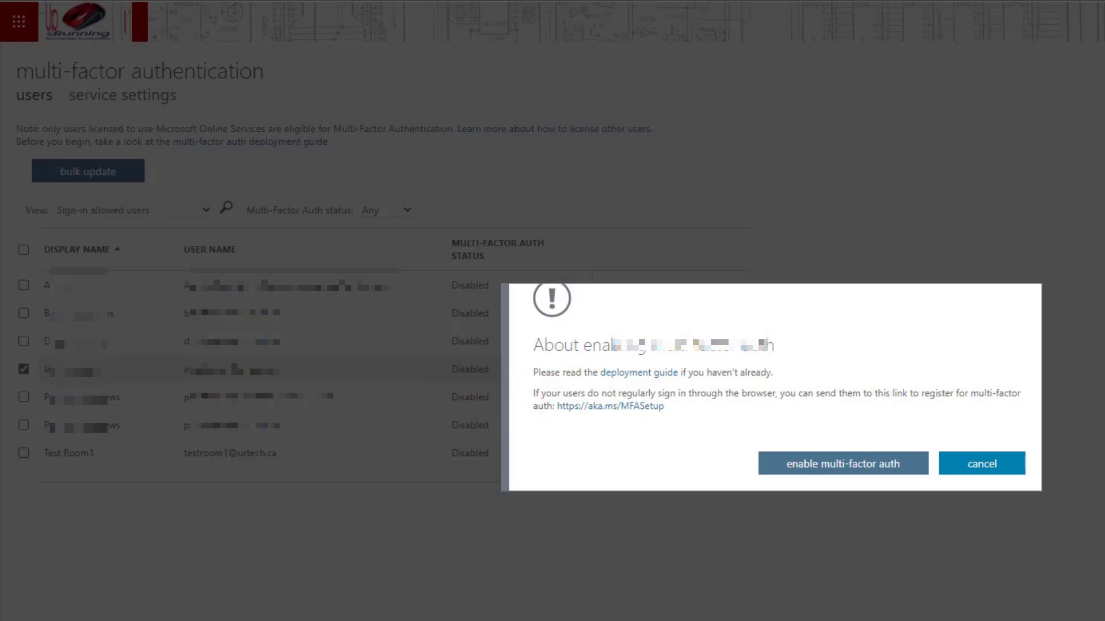
pyautogui.click(894, 471)
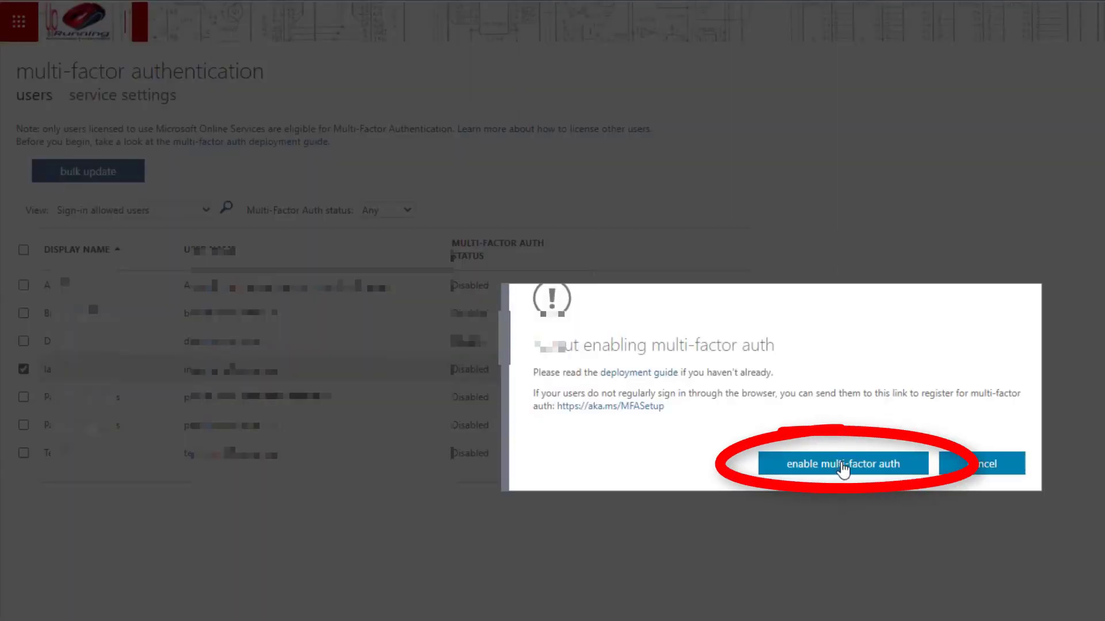
pyautogui.click(835, 469)
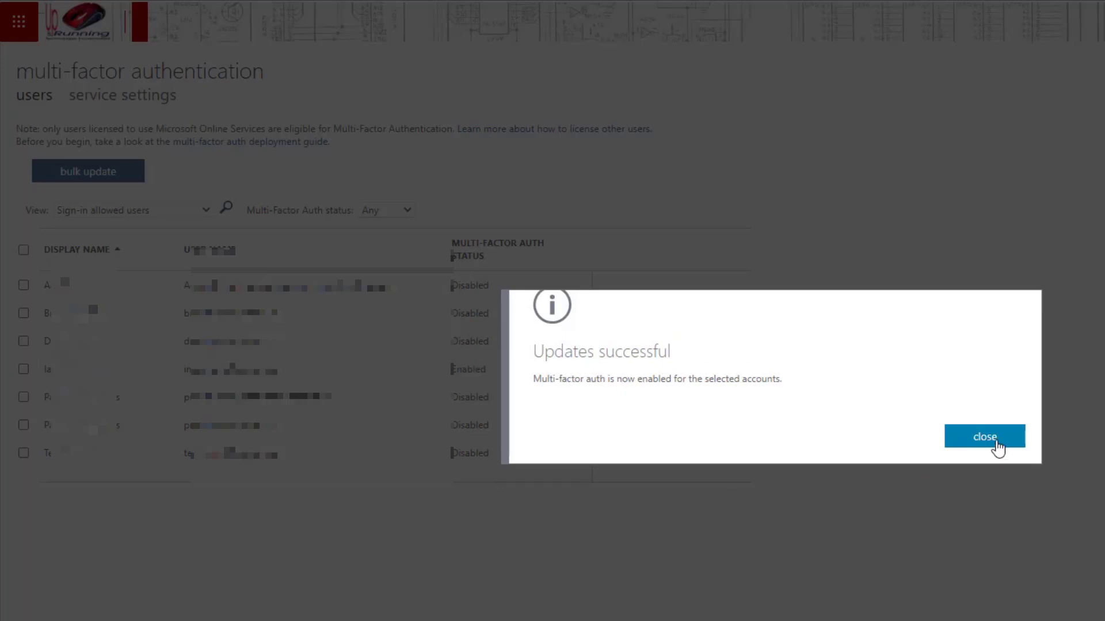
pyautogui.click(996, 440)
pyautogui.click(576, 376)
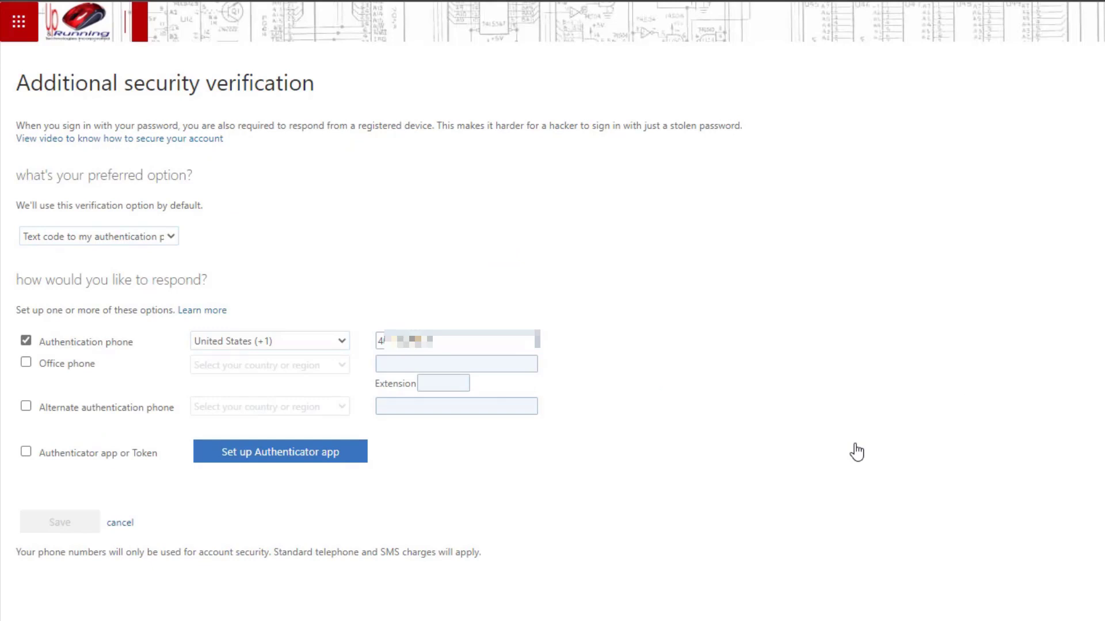
# - Open the additional security verification page at aka.ms/mfasetup in a new tab
pyautogui.hotkey('ctrl', 't')
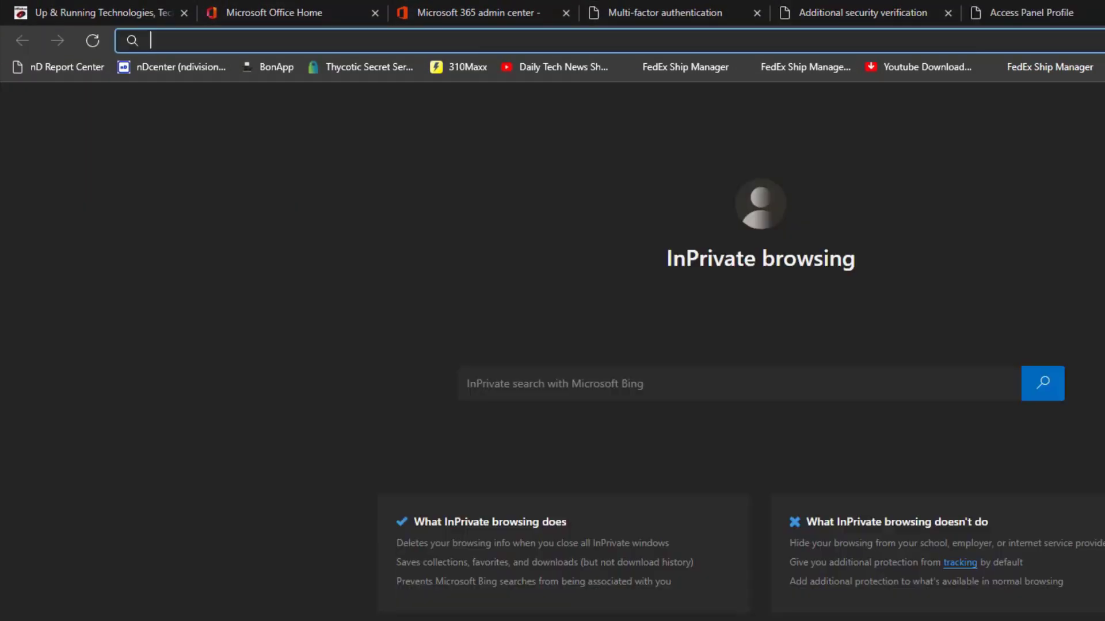
pyautogui.write('aka')
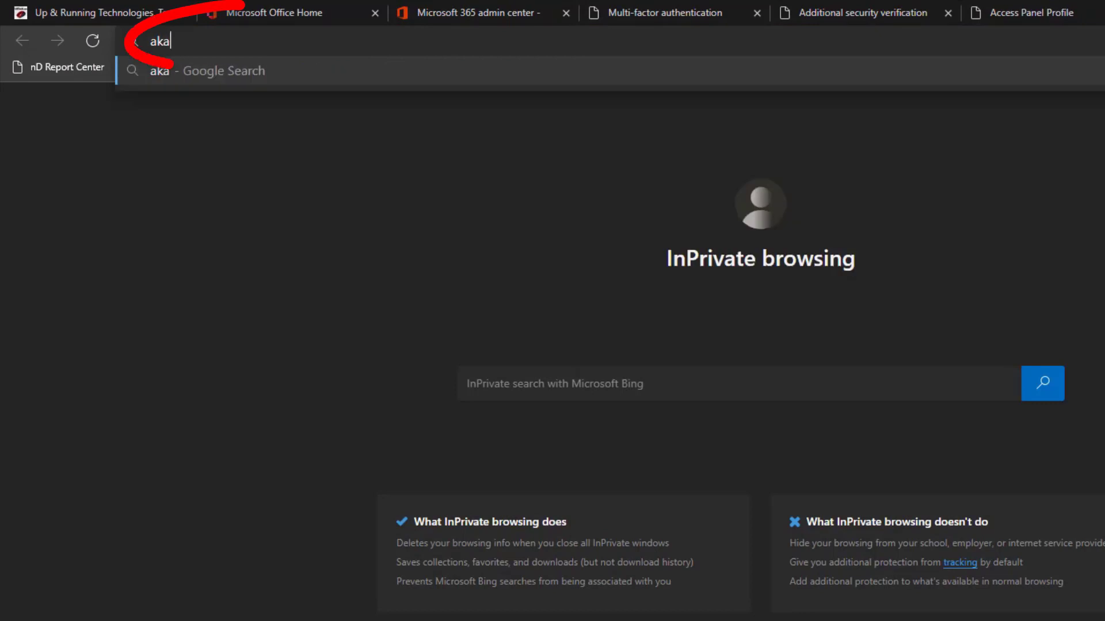
pyautogui.write('.ms')
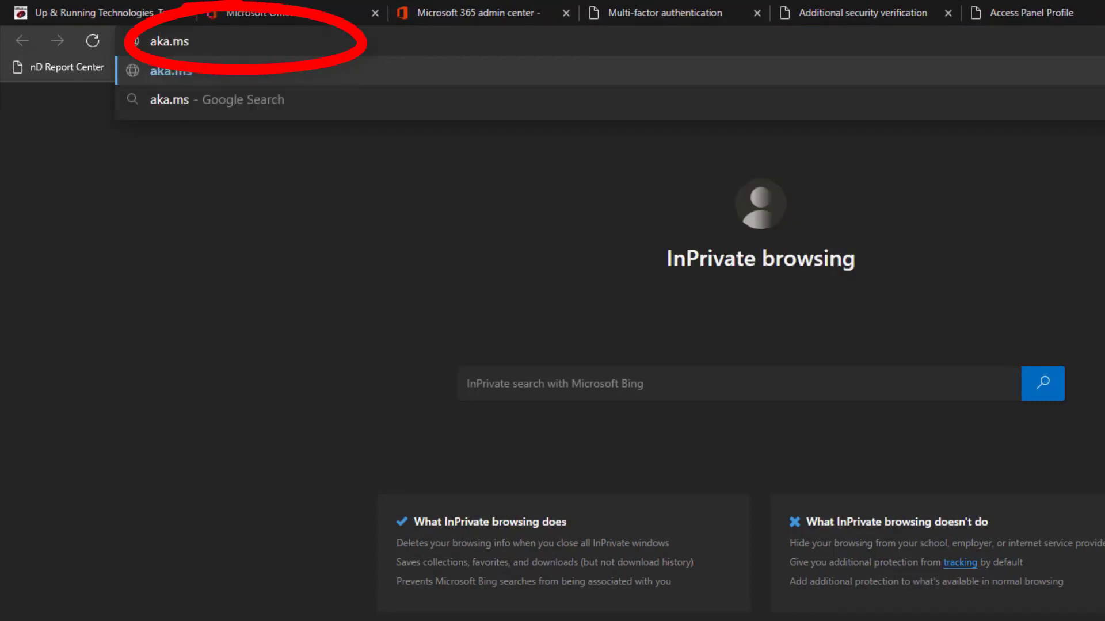
pyautogui.write('/m')
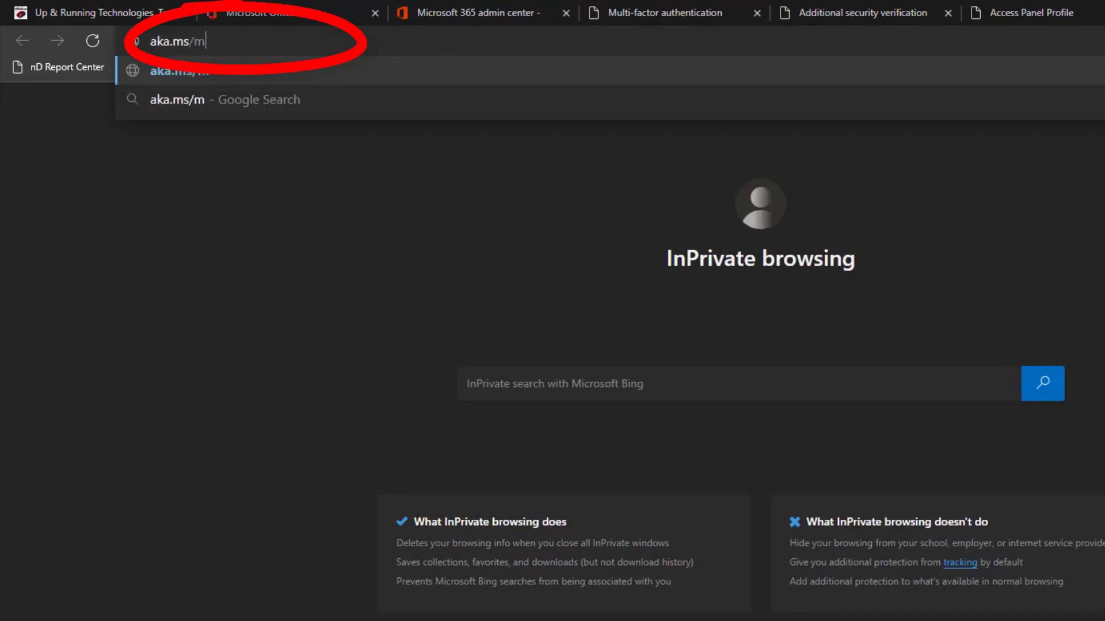
pyautogui.write('fasetup')
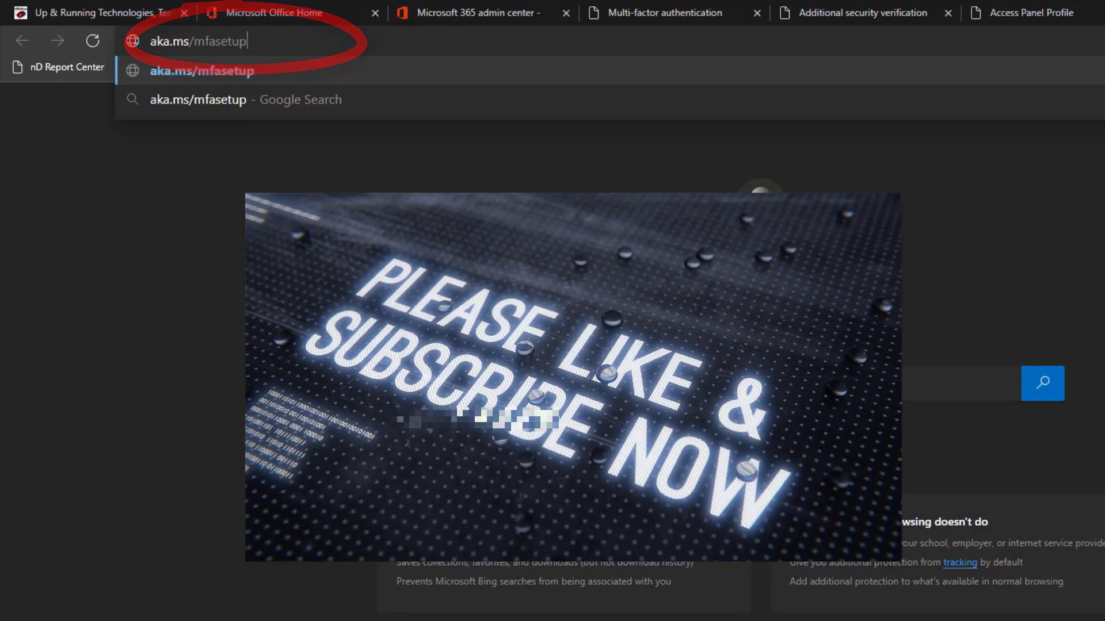
pyautogui.press('Return')
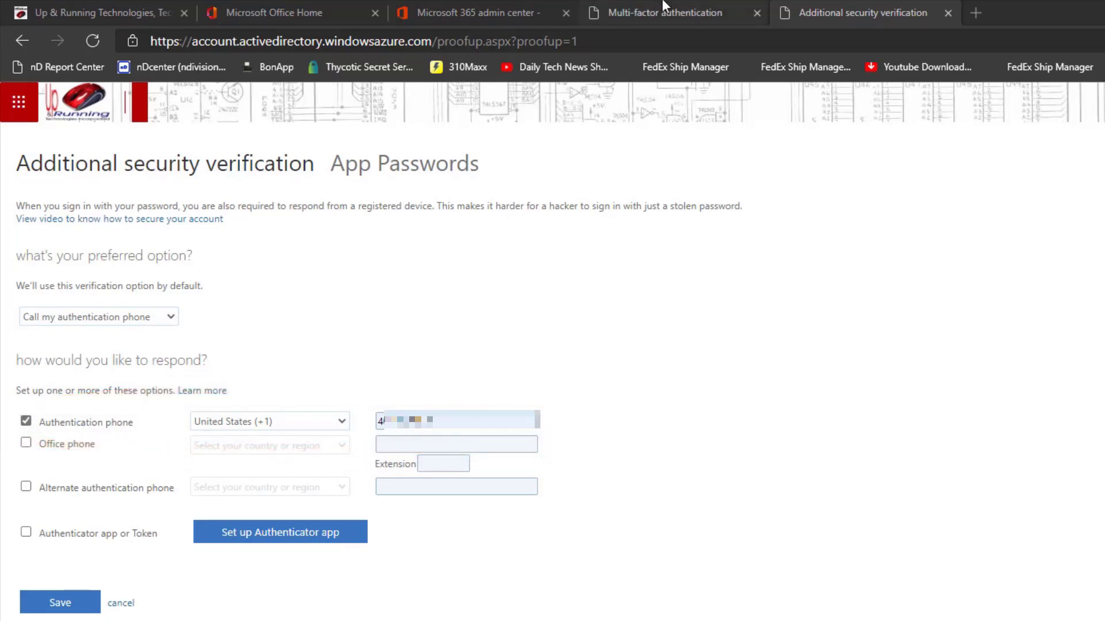
# - Load aka.ms/MFASetup again in another new tab to reach a fresh additional security verification page
pyautogui.click(976, 12)
pyautogui.write('aka')
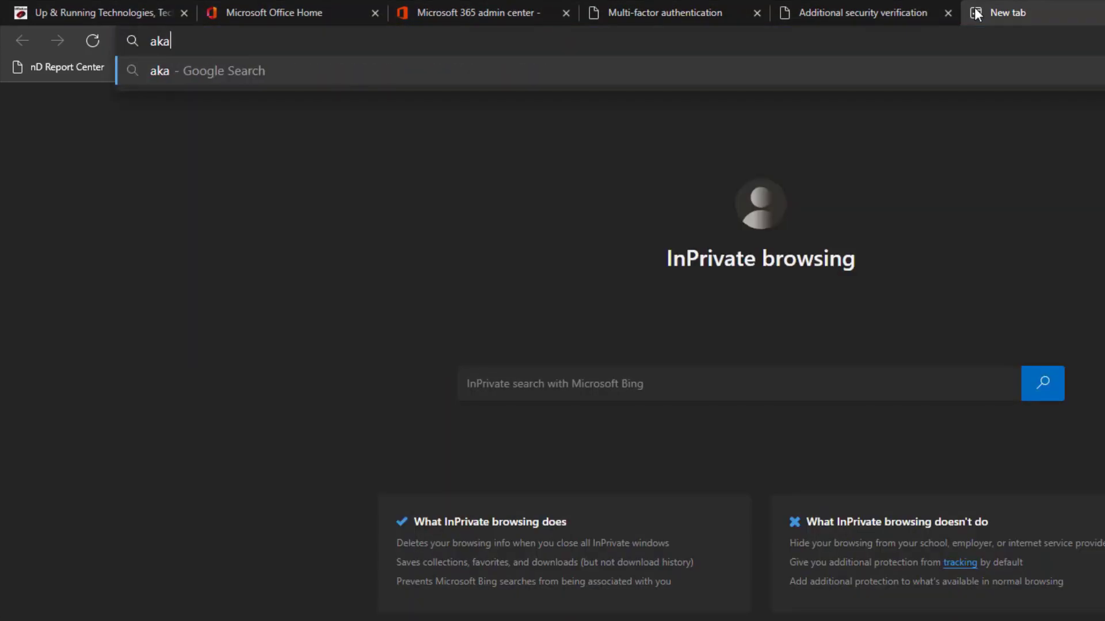
pyautogui.write('.ms')
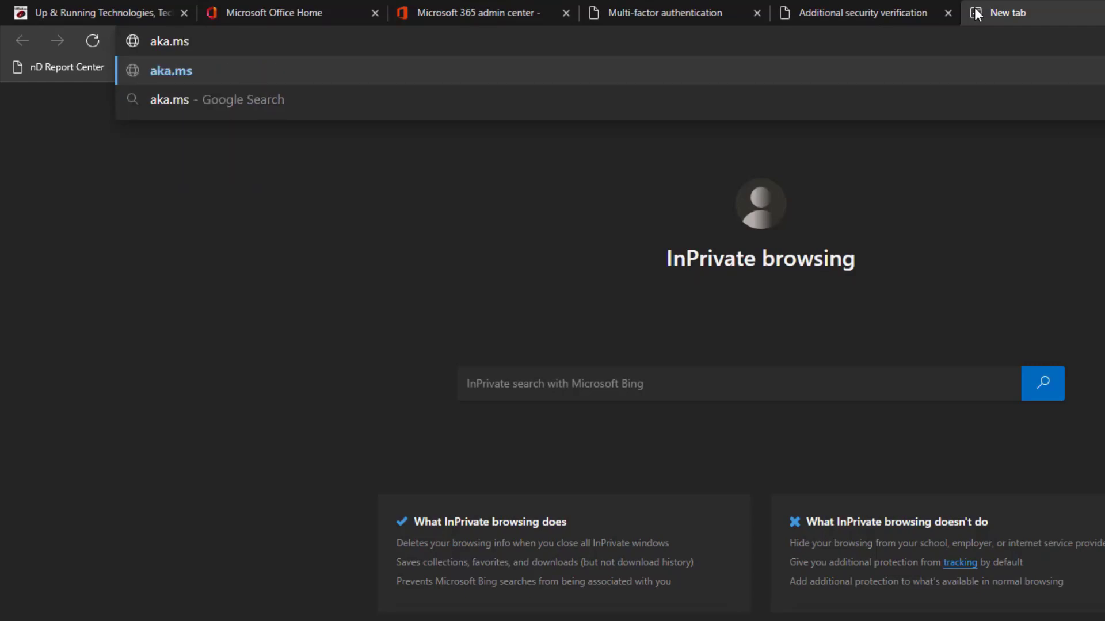
pyautogui.write('/MFA')
pyautogui.write('S')
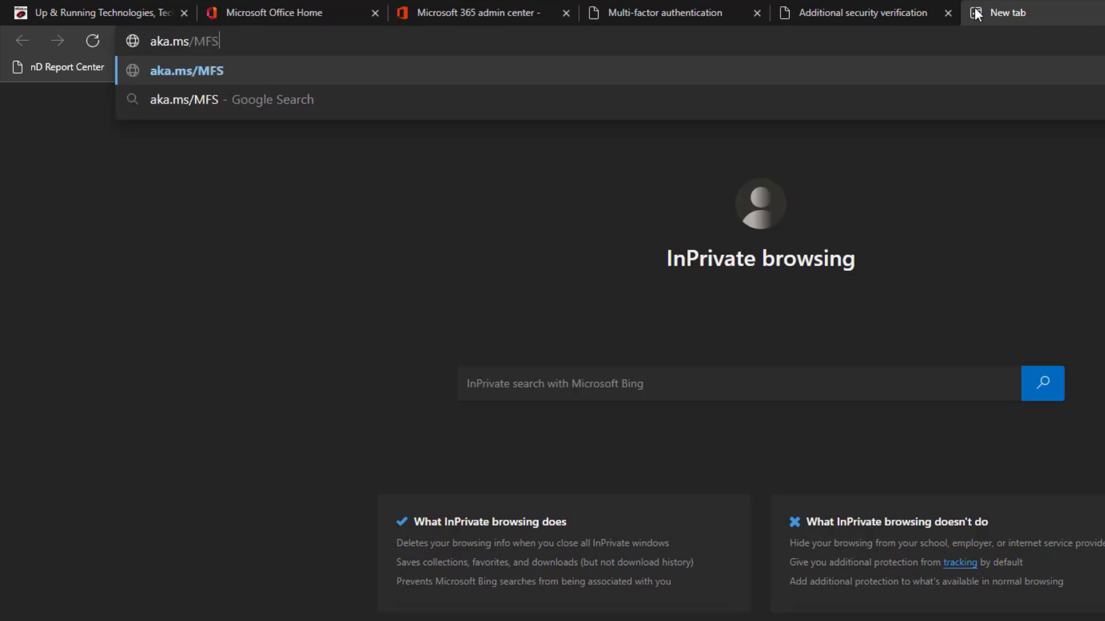
pyautogui.press('BackSpace')
pyautogui.write('ASetup')
pyautogui.press('Return')
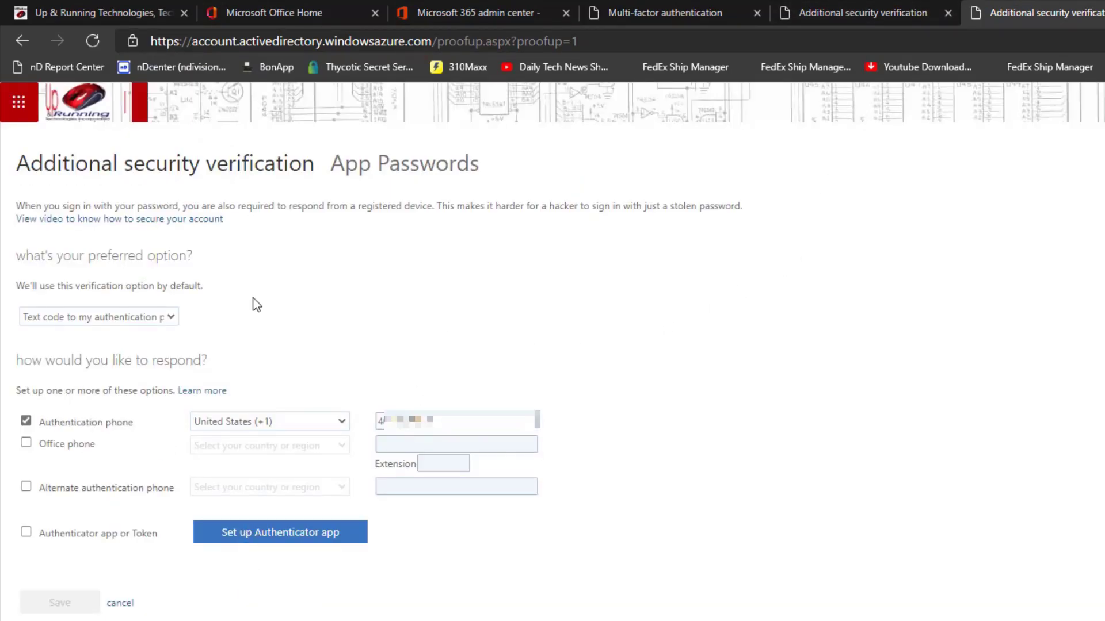
# - Set the preferred verification option to Notify me through app, enable Authenticator app or Token, and start the authenticator app setup
pyautogui.click(171, 318)
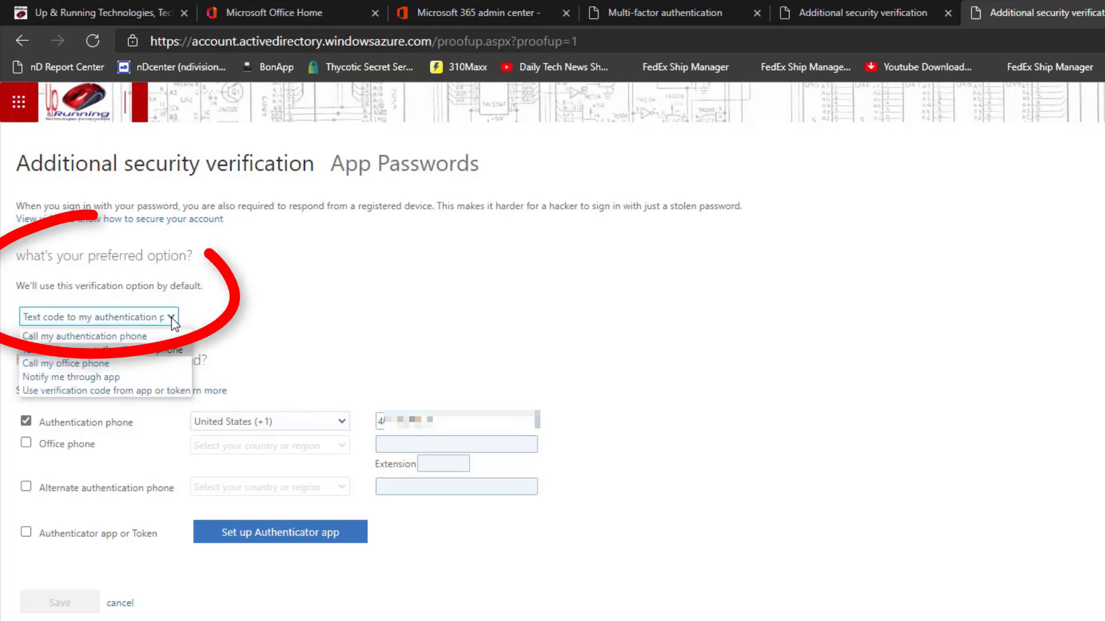
pyautogui.click(139, 379)
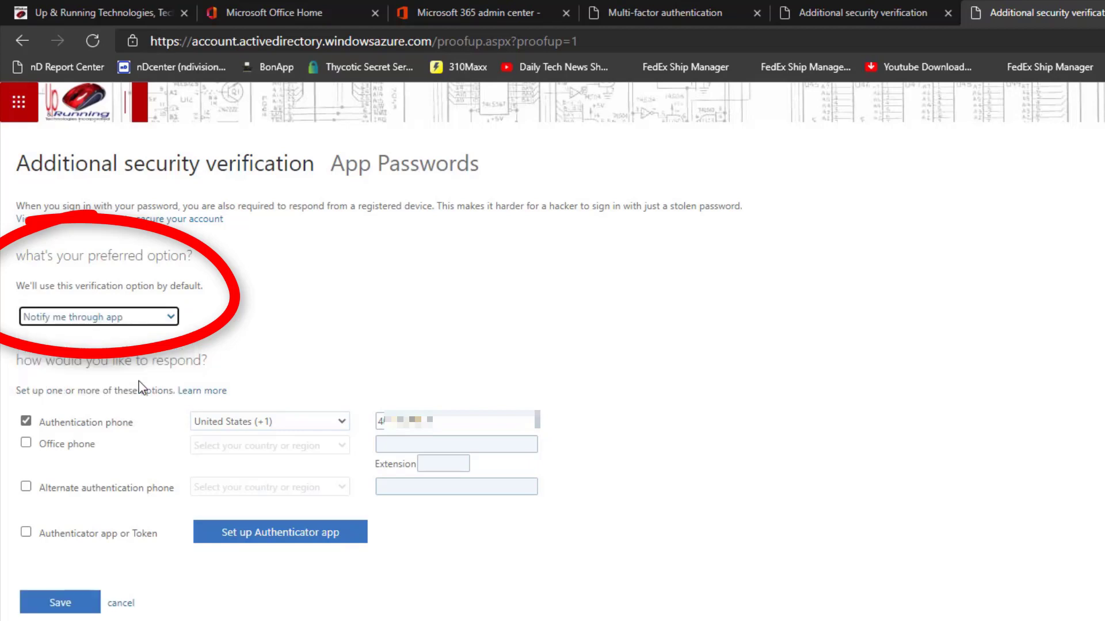
pyautogui.click(26, 535)
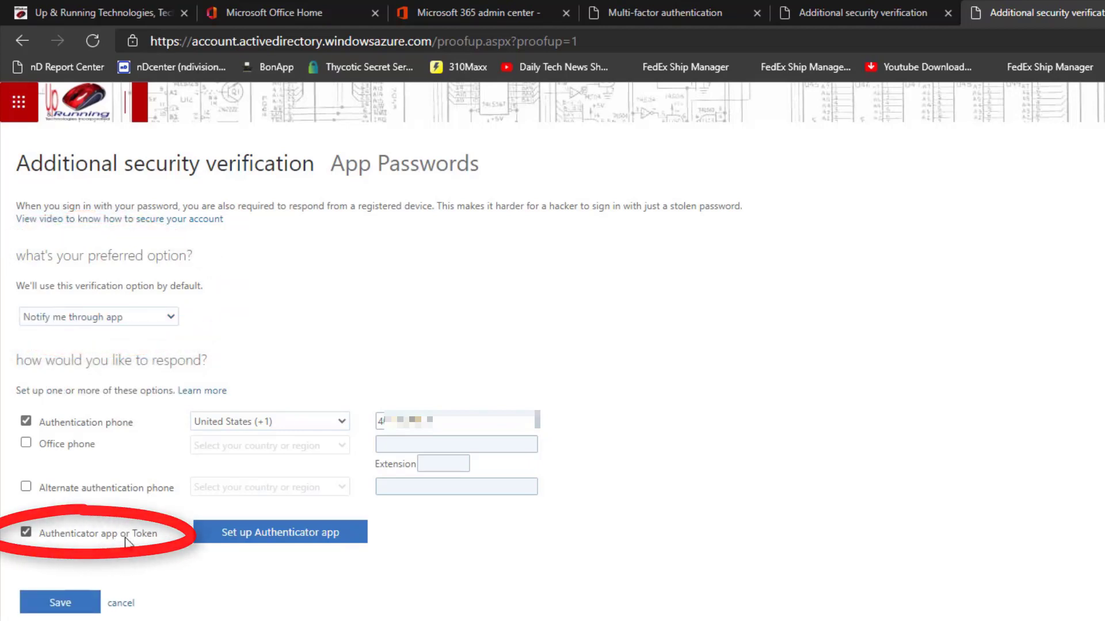
pyautogui.click(320, 538)
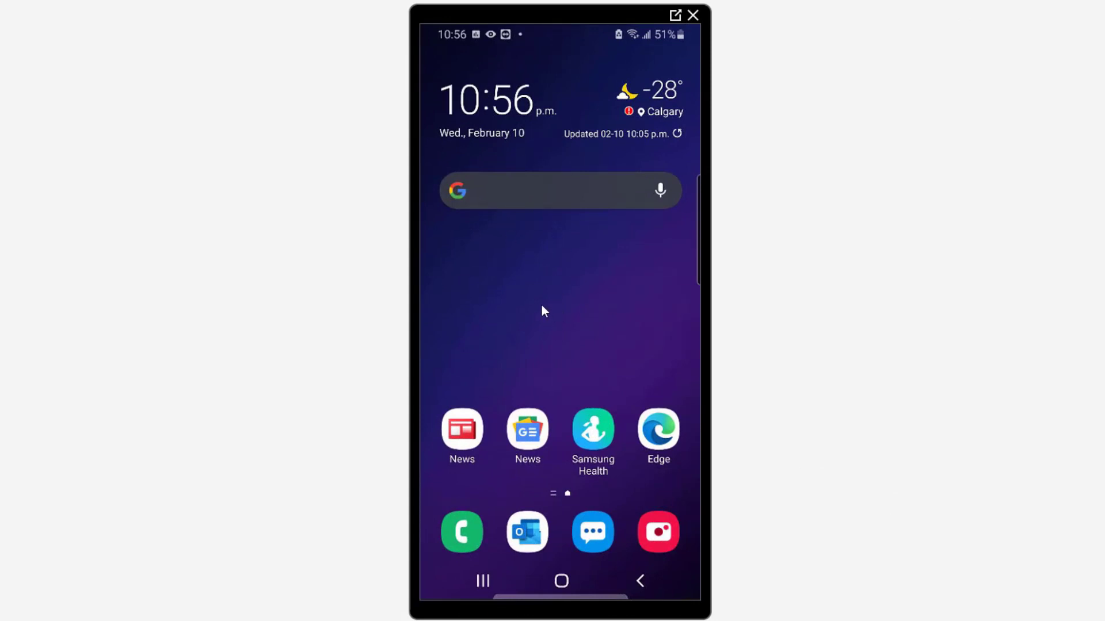
# - Search the phone's app store for the Microsoft Authenticator app
pyautogui.scroll(-1, 541, 305)
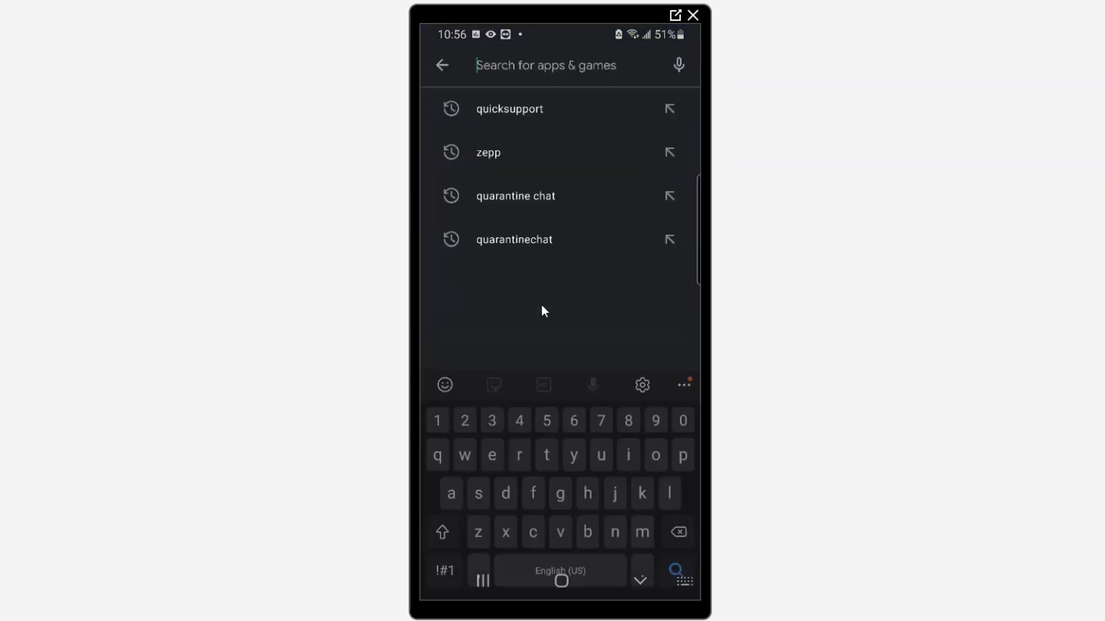
pyautogui.write('m')
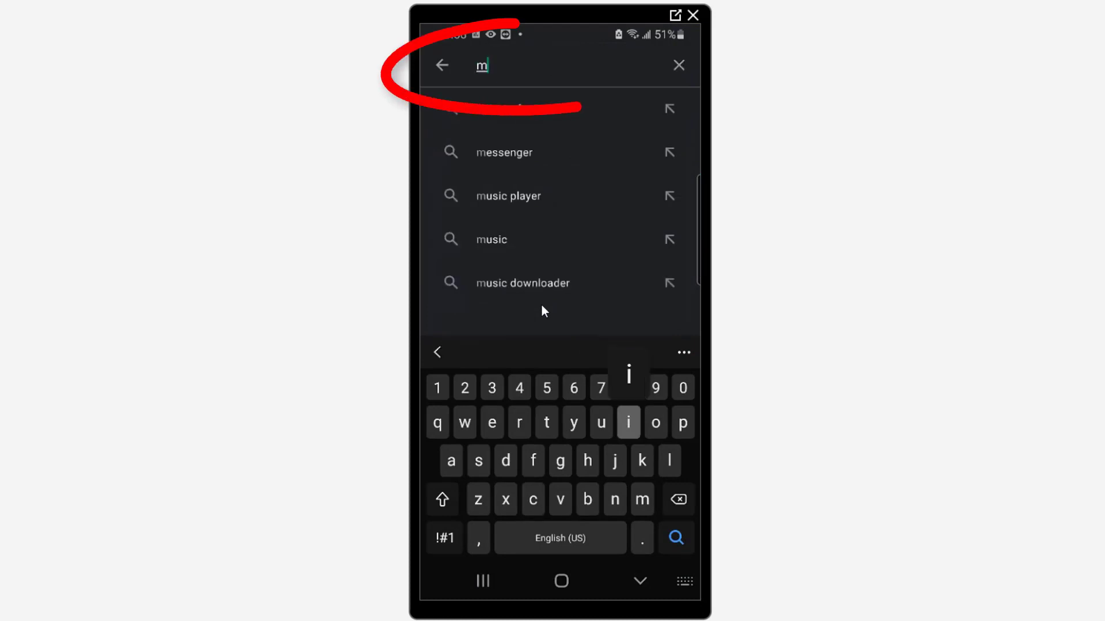
pyautogui.write('icrosoft au')
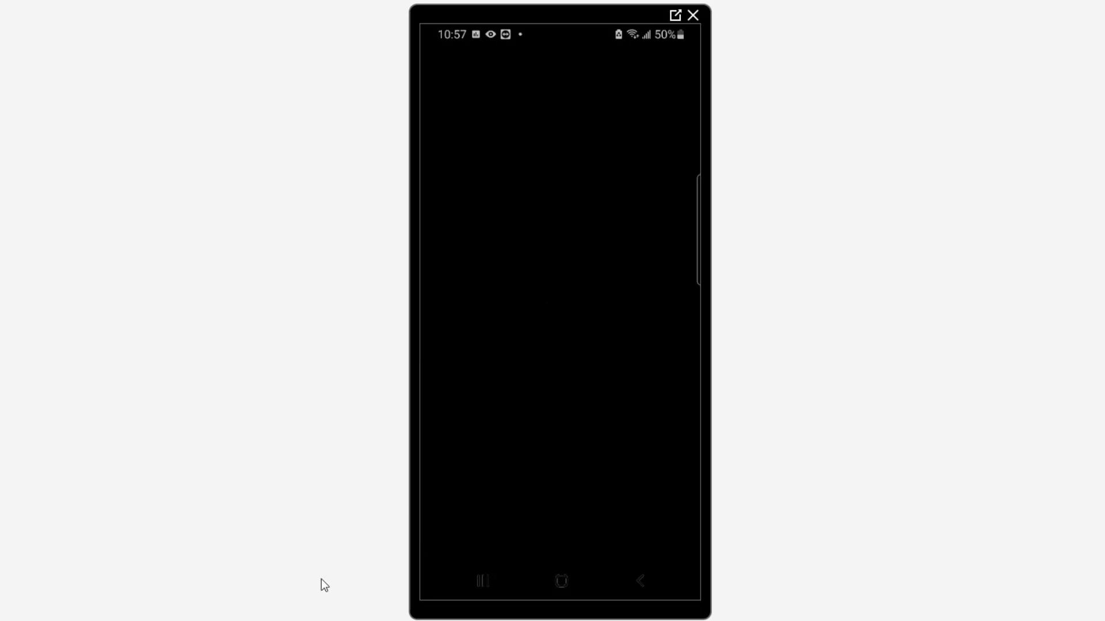
# - Bring up the browser's QR code for the phone's Authenticator, acknowledge the App Lock notice, and continue the mobile app configuration
pyautogui.moveTo(178, 620)
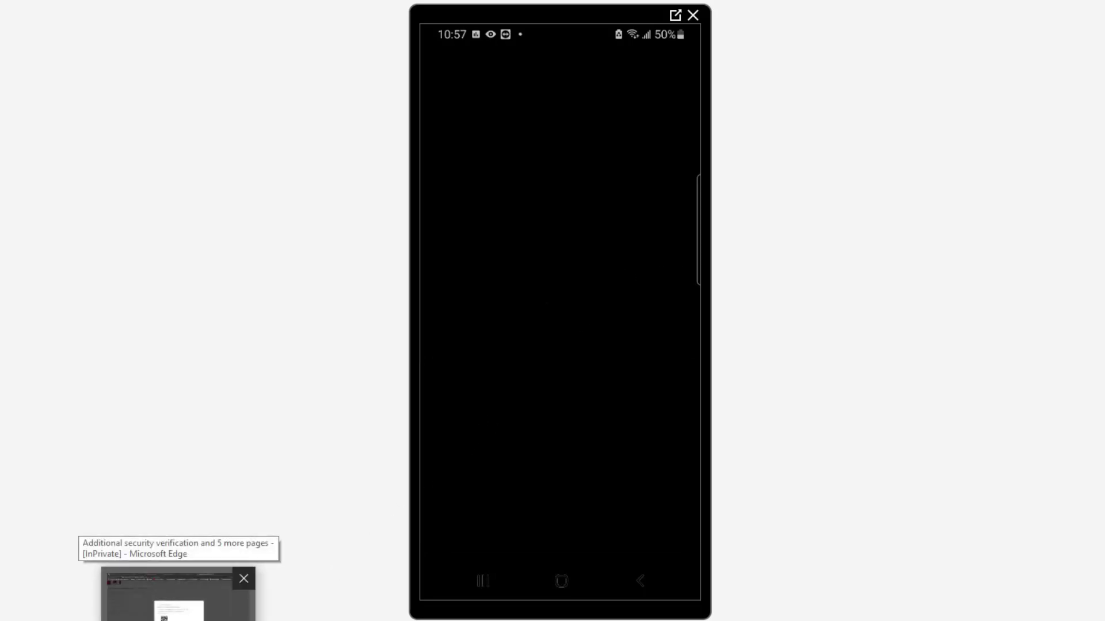
pyautogui.click(178, 619)
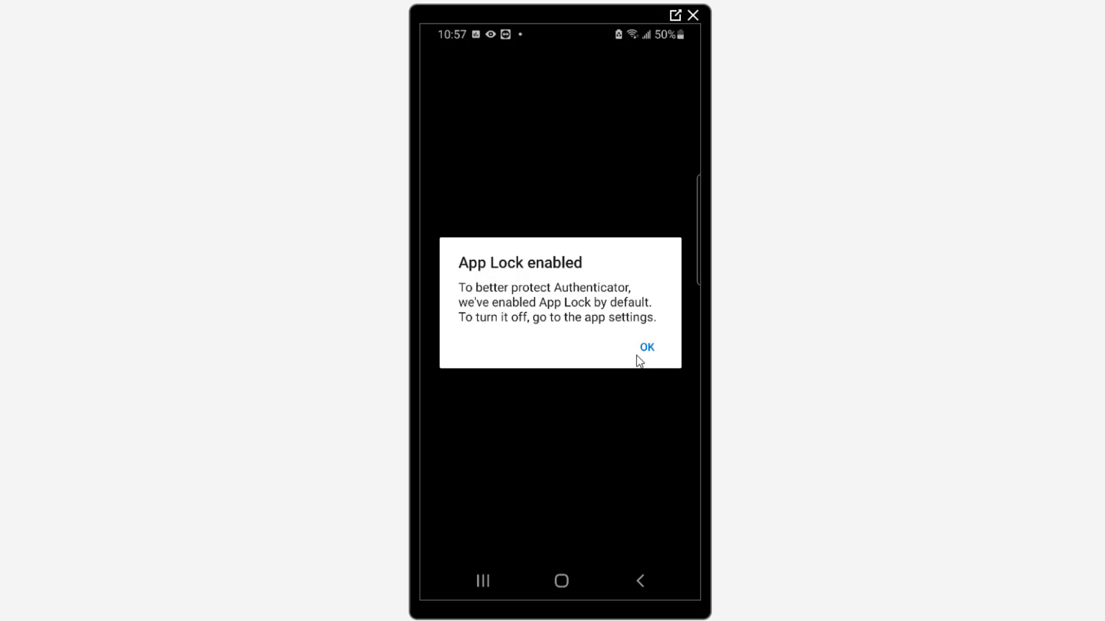
pyautogui.click(637, 356)
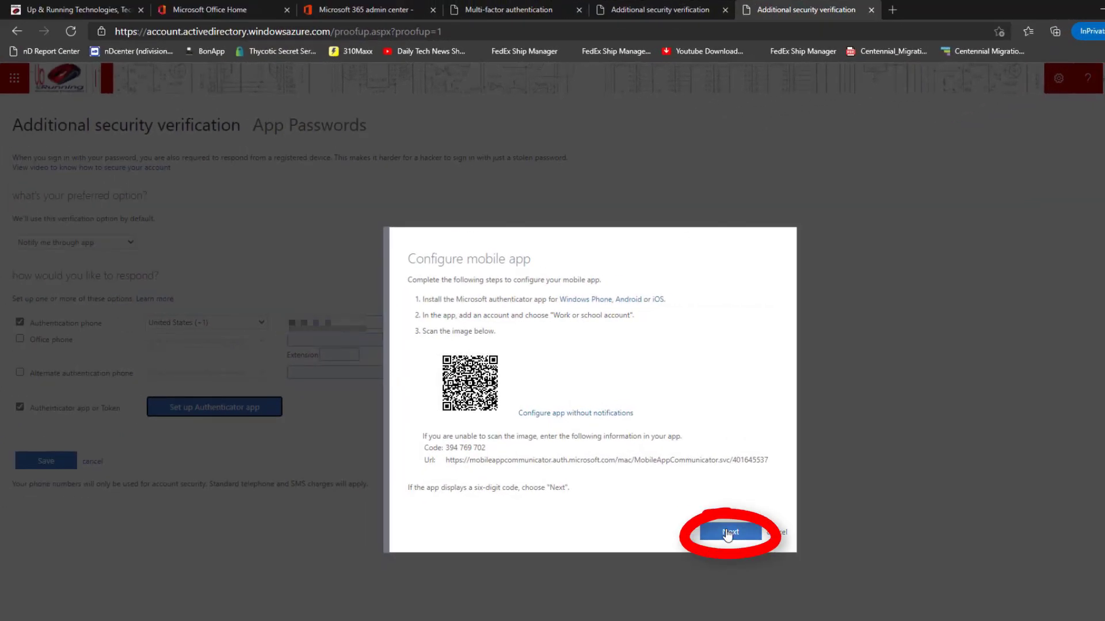
pyautogui.click(728, 532)
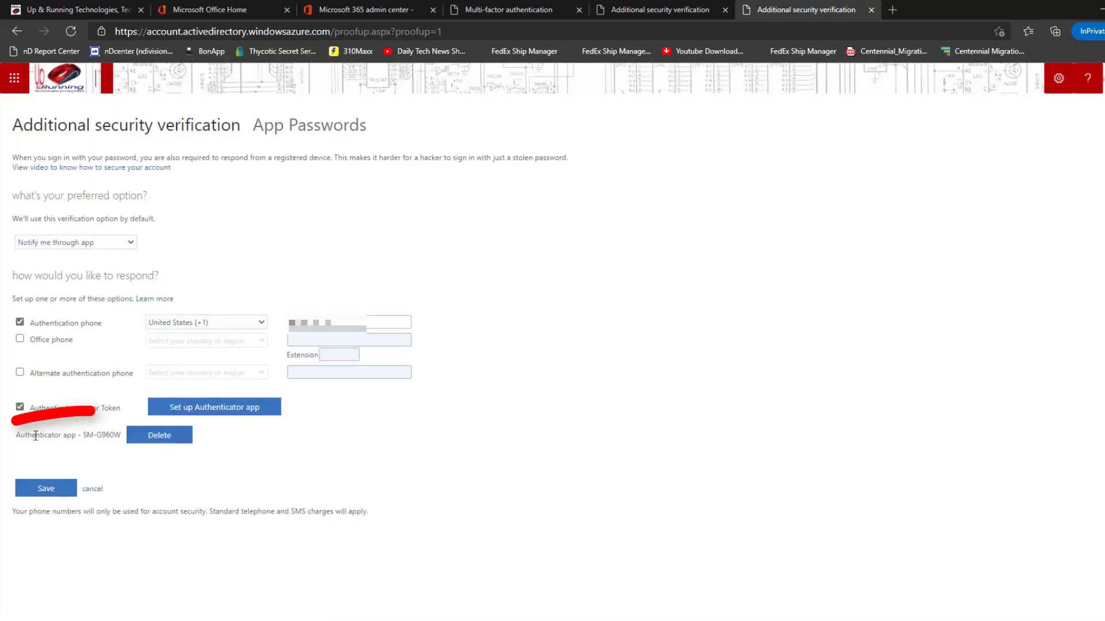
# - Check the registered authenticator device, then save the security verification settings and verify the preferred option
pyautogui.moveTo(32, 435); pyautogui.dragTo(90, 438)
pyautogui.click(97, 438)
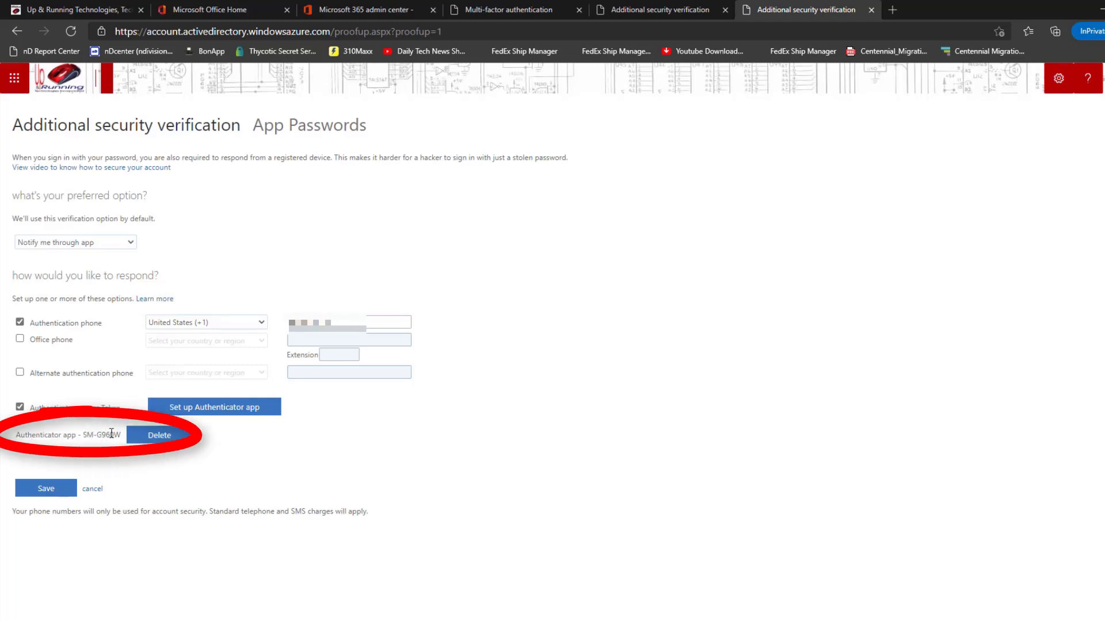
pyautogui.moveTo(119, 435); pyautogui.dragTo(83, 436)
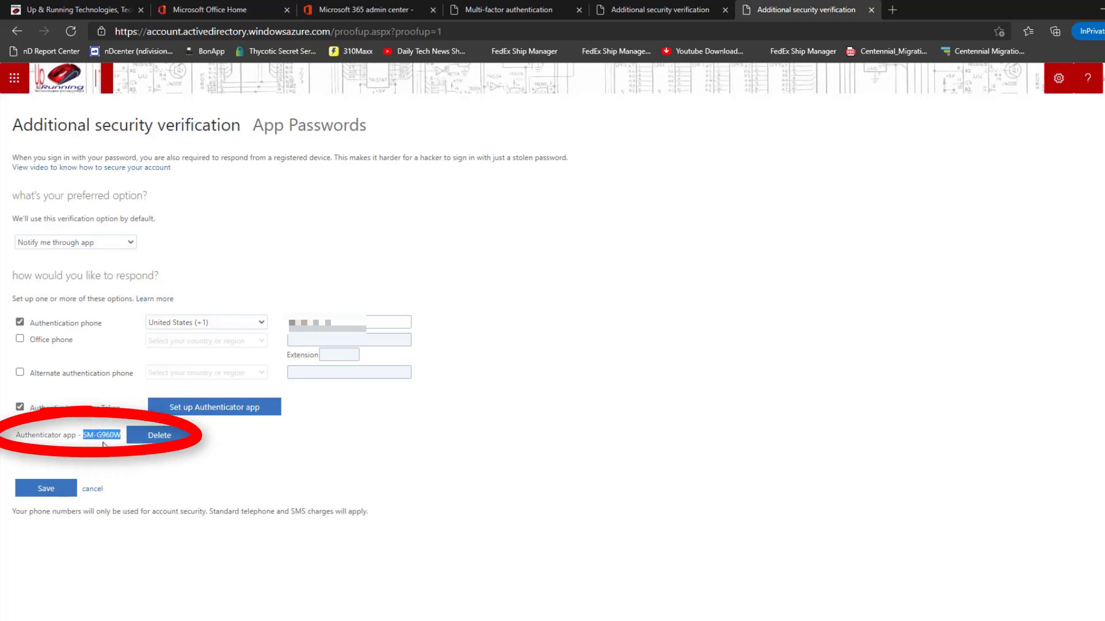
pyautogui.click(358, 454)
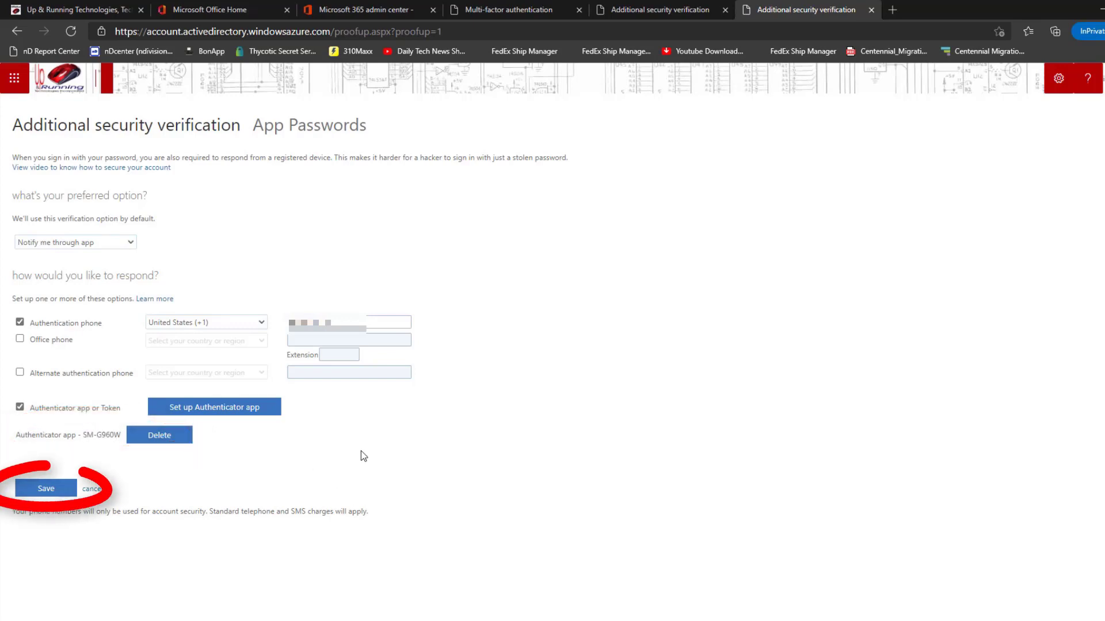
pyautogui.click(60, 488)
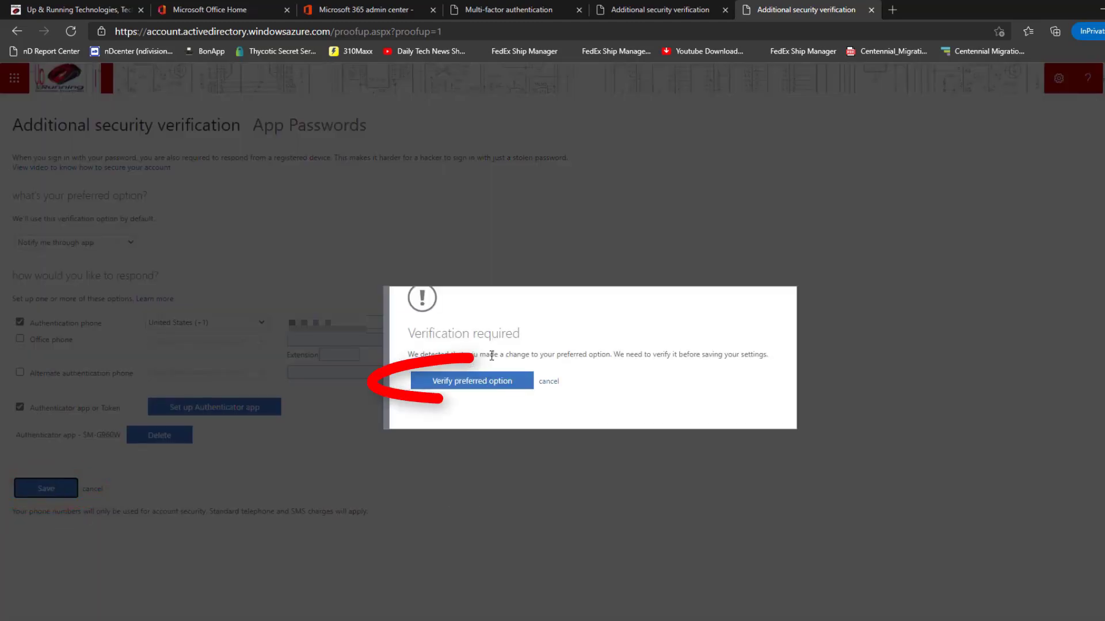
pyautogui.click(468, 381)
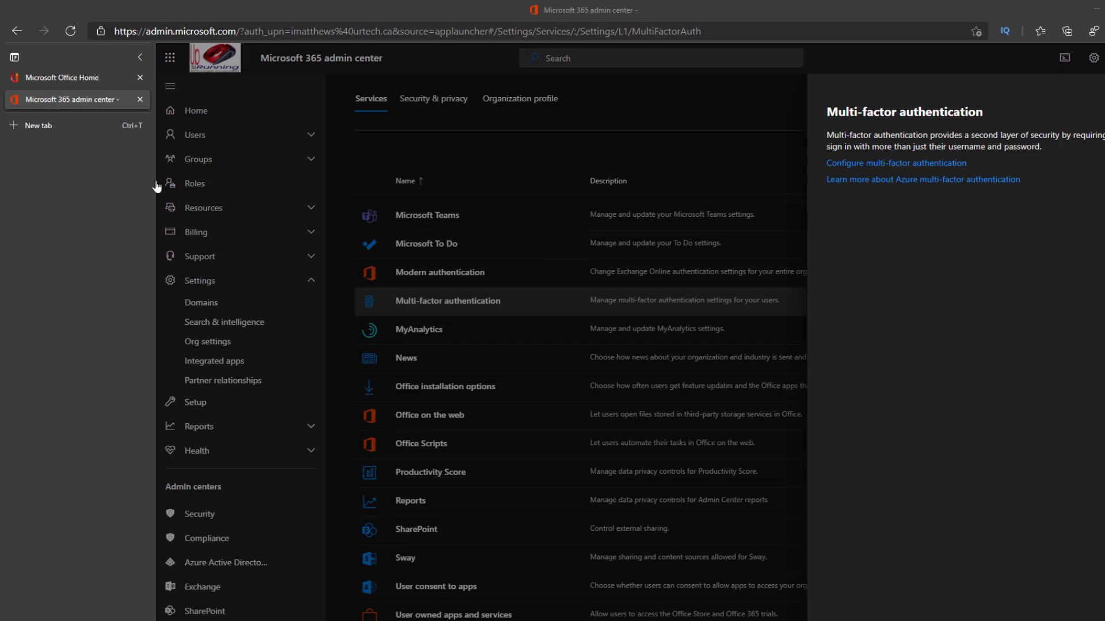
# - Open the Azure portal in a new tab and go to Azure Active Directory
pyautogui.click(73, 127)
pyautogui.write('port')
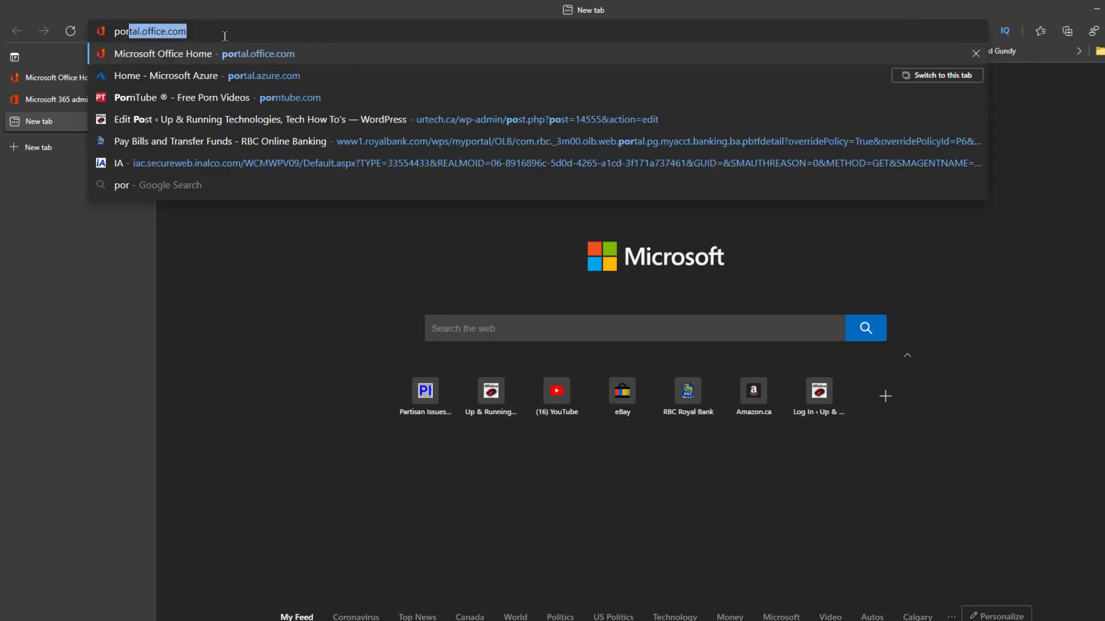
pyautogui.write('al.azure.com/#home')
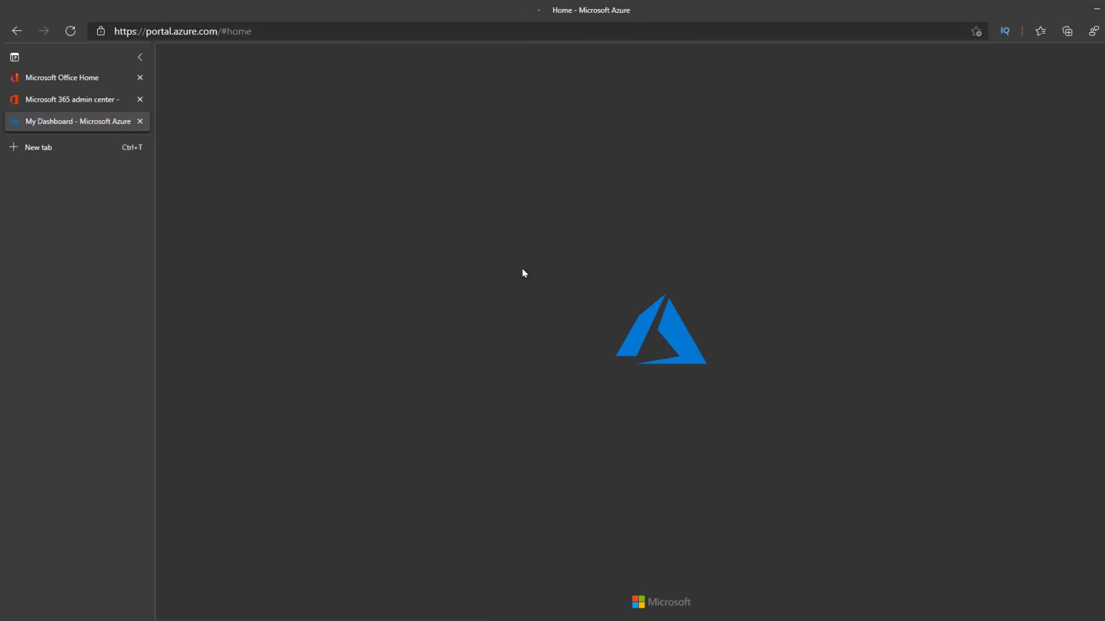
pyautogui.click(436, 56)
pyautogui.write('azure ad')
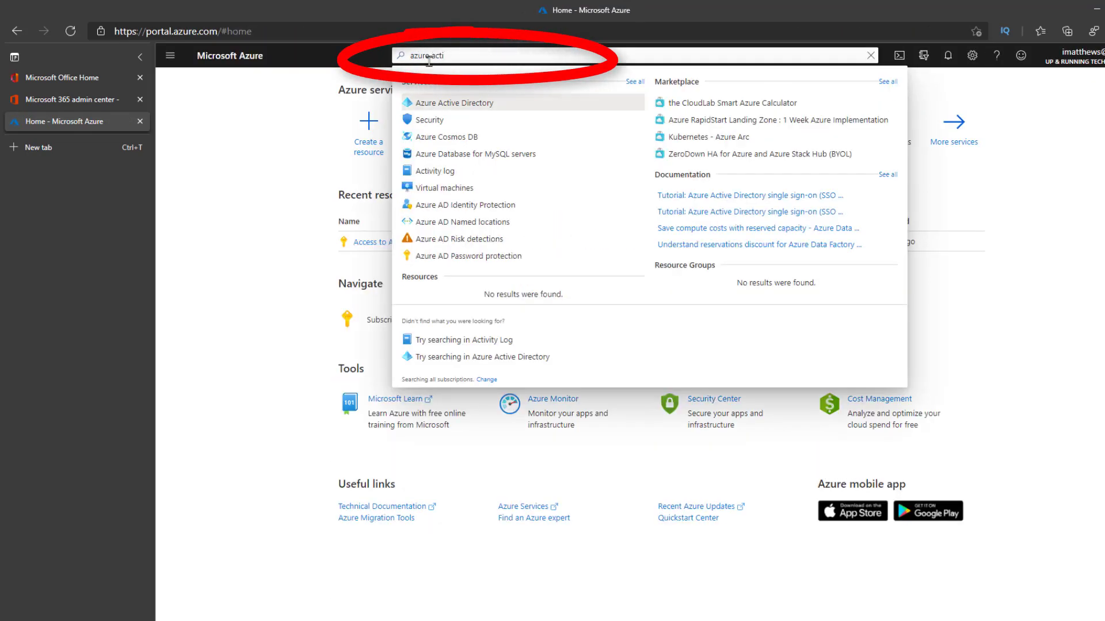
pyautogui.click(457, 105)
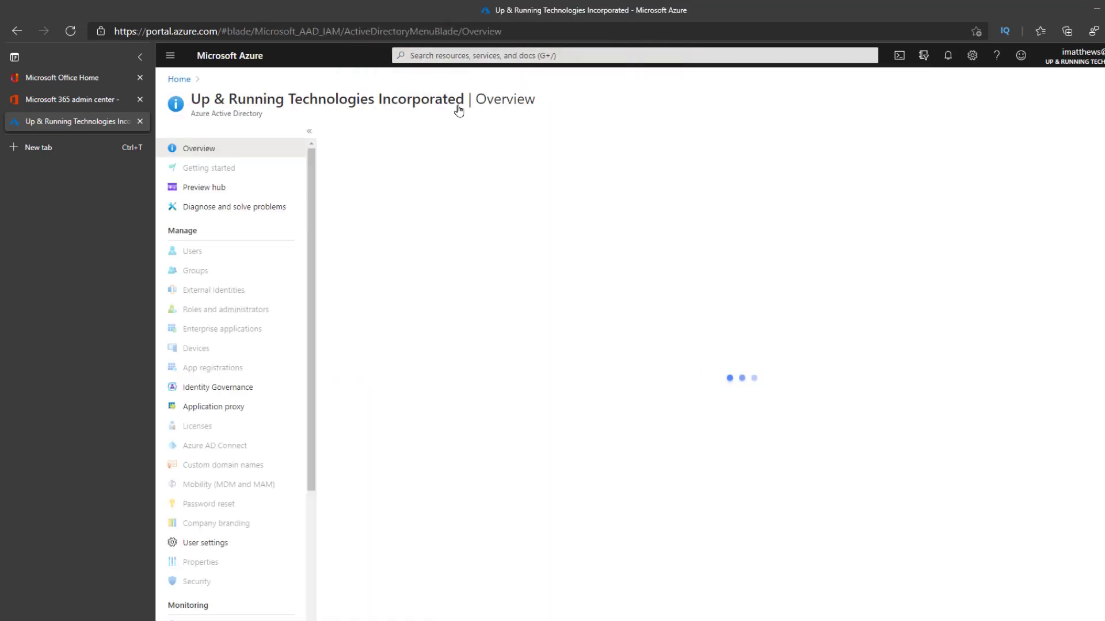
# - Open the security defaults from the tenant's Azure Active Directory properties and set Enable Security defaults to Yes
pyautogui.click(200, 582)
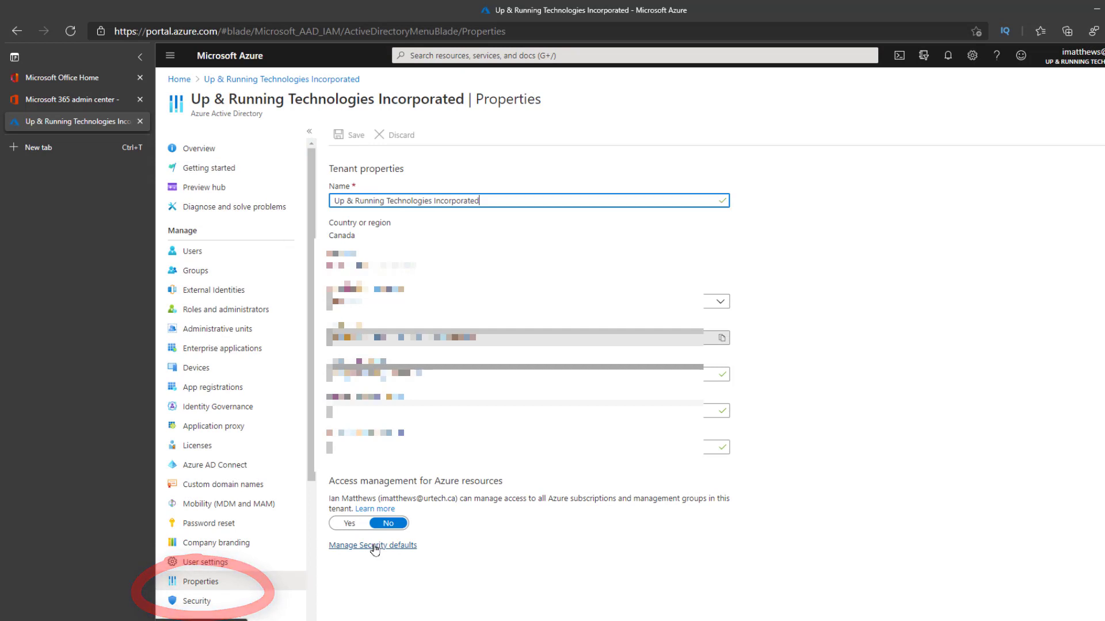
pyautogui.click(374, 546)
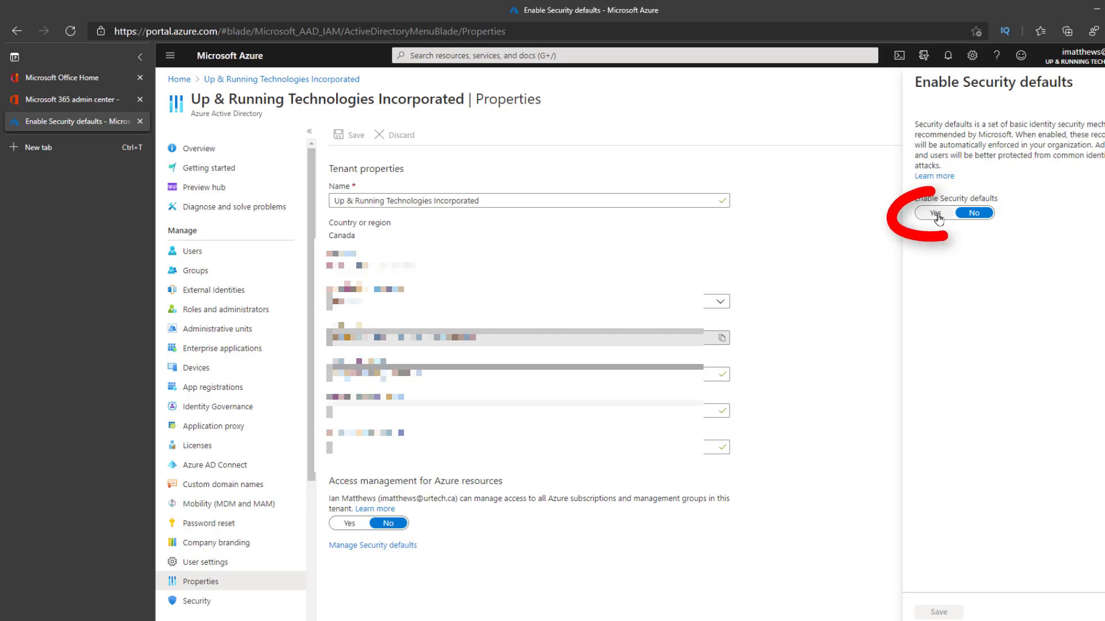
pyautogui.click(936, 214)
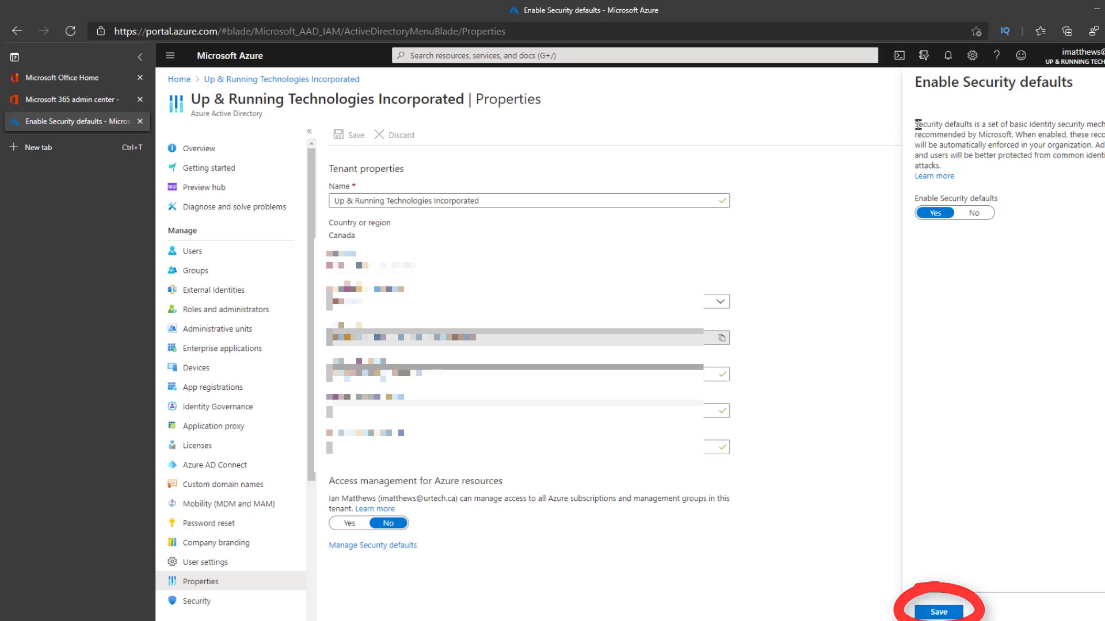
pyautogui.moveTo(919, 124); pyautogui.dragTo(978, 151)
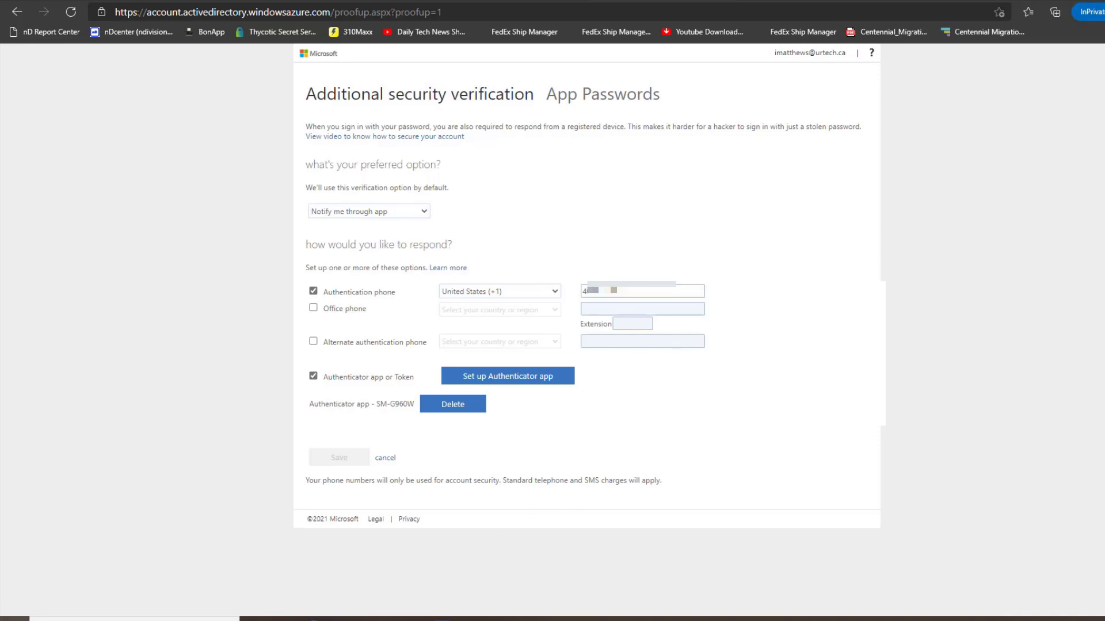
# - Launch Firefox and open portal.office.com to test the multi-factor sign-in
pyautogui.click(16, 619)
pyautogui.write('fire')
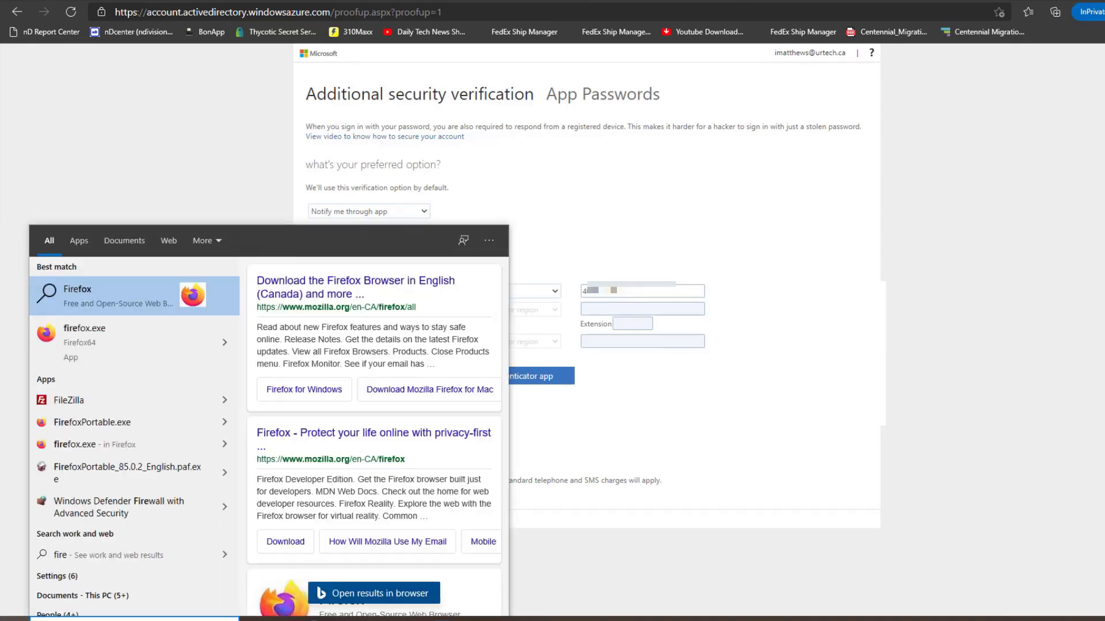
pyautogui.press('Down')
pyautogui.press('Return')
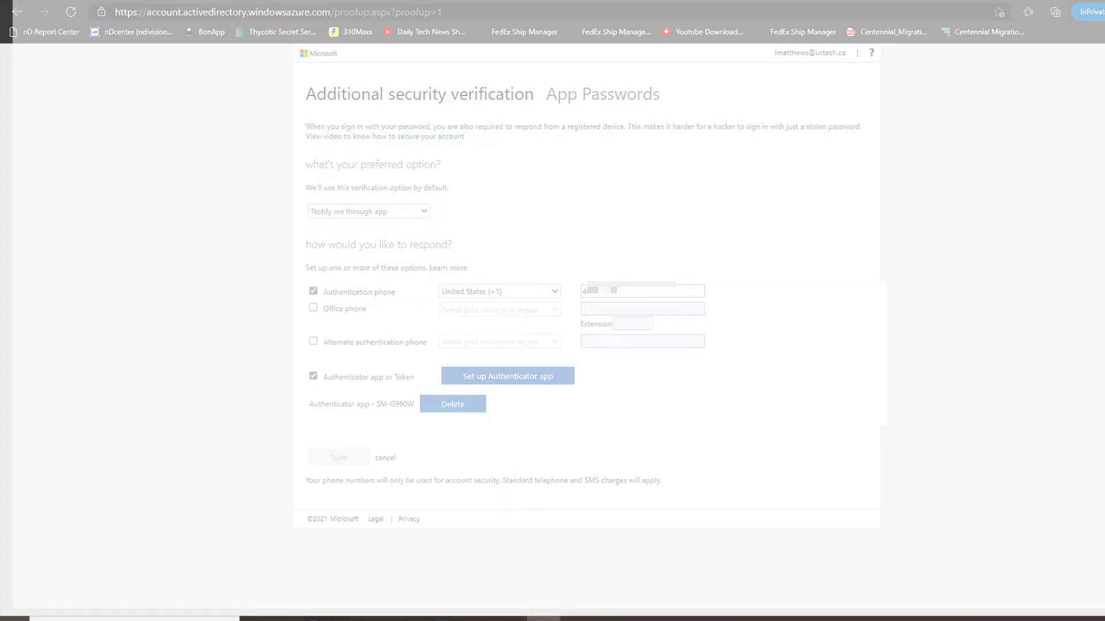
pyautogui.click(301, 17)
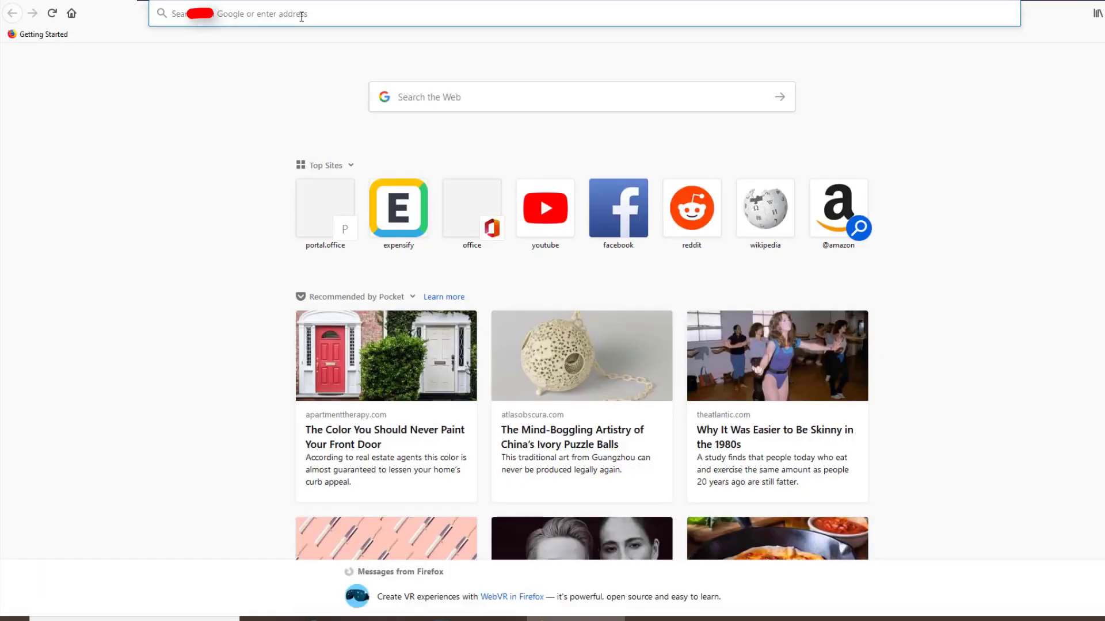
pyautogui.write('portal.office.com/')
pyautogui.press('Return')
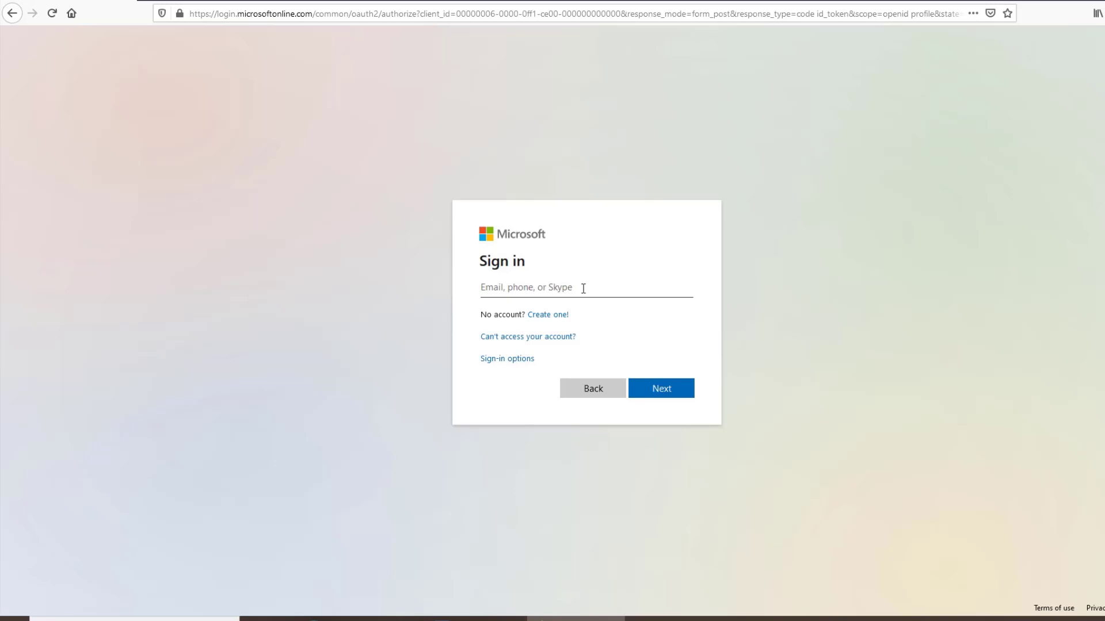
# - Sign in to the Microsoft account with the user's e-mail address and account password
pyautogui.click(583, 290)
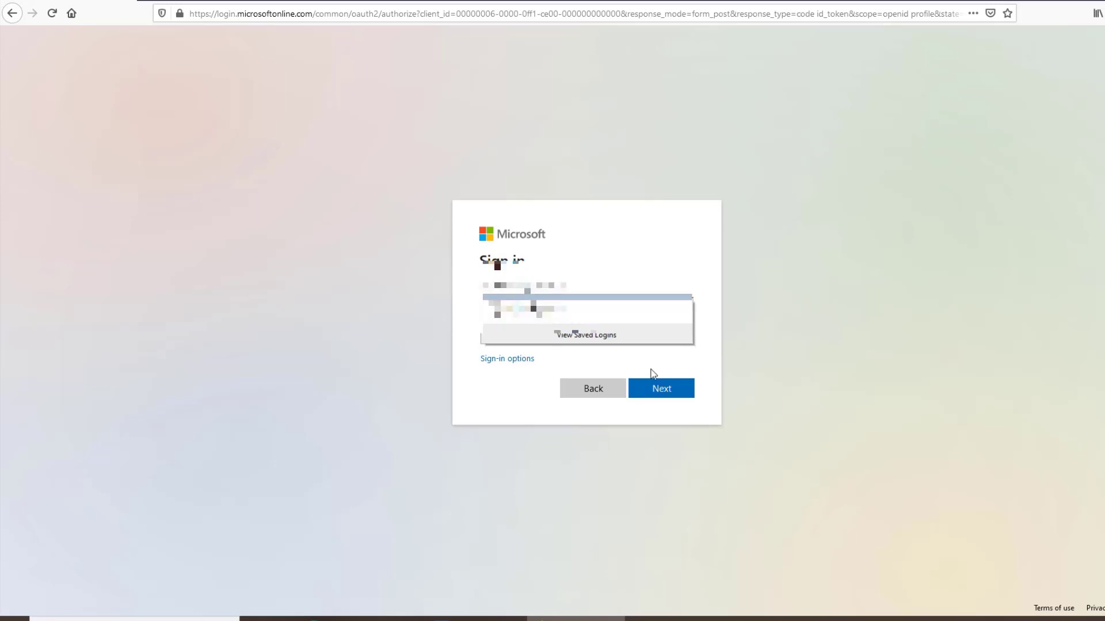
pyautogui.click(658, 387)
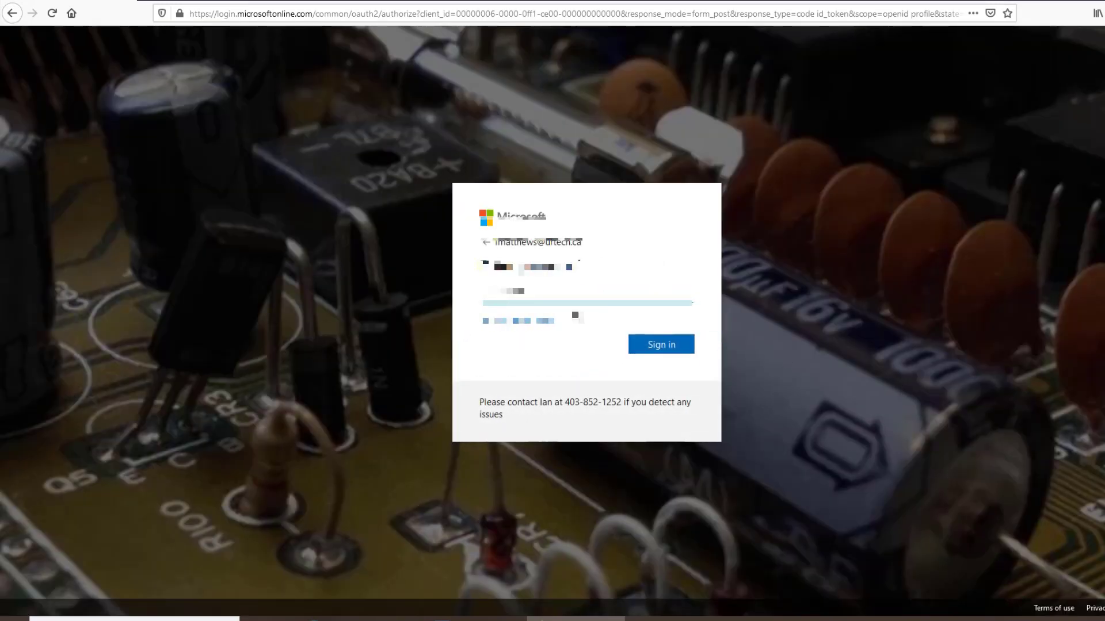
pyautogui.click(664, 347)
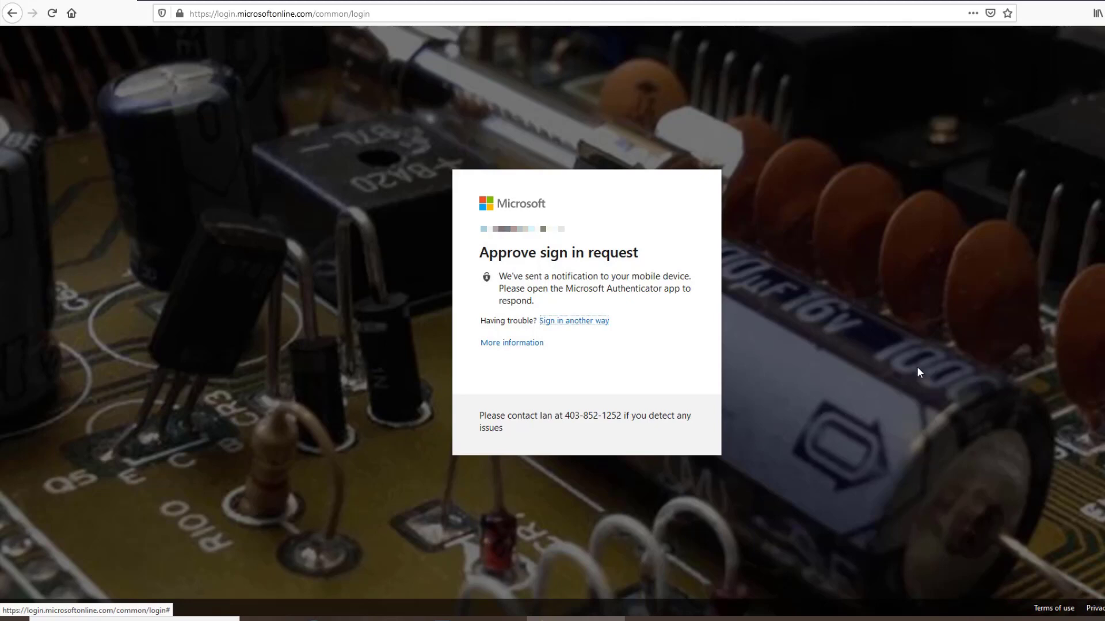
# - Approve the Microsoft Authenticator sign-in request on the phone and choose to stay signed in to the account in the browser
pyautogui.moveTo(477, 619)
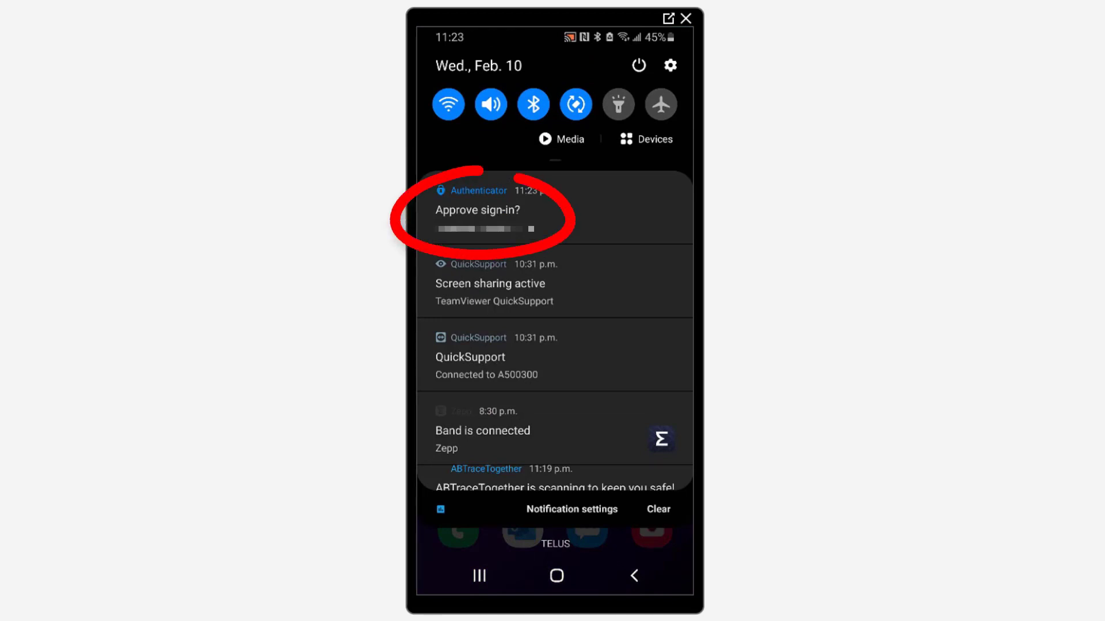
pyautogui.click(477, 213)
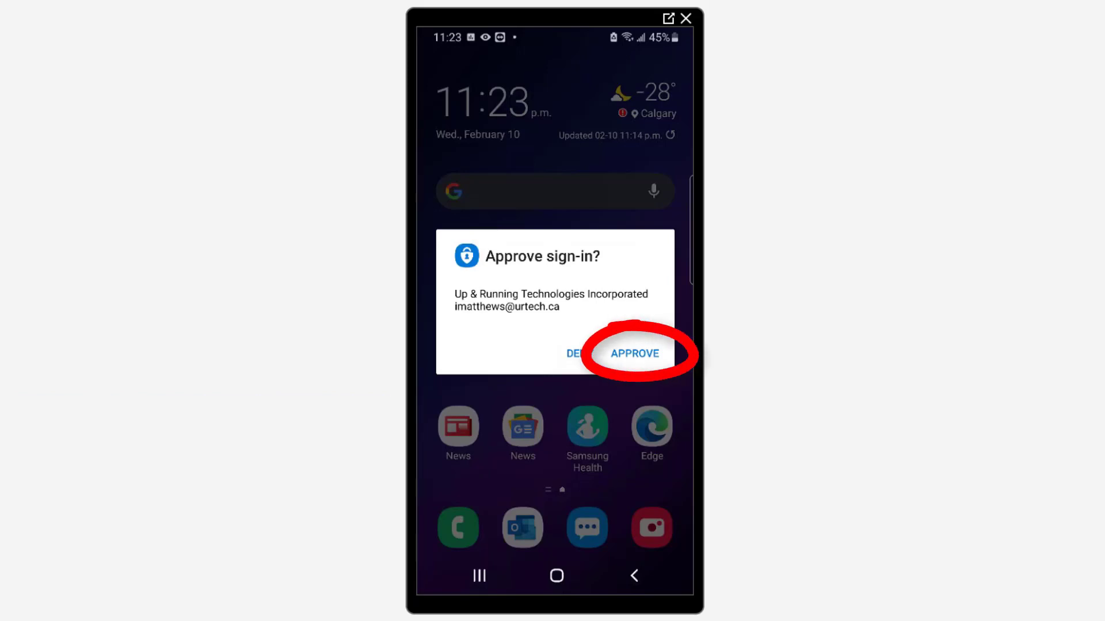
pyautogui.click(635, 353)
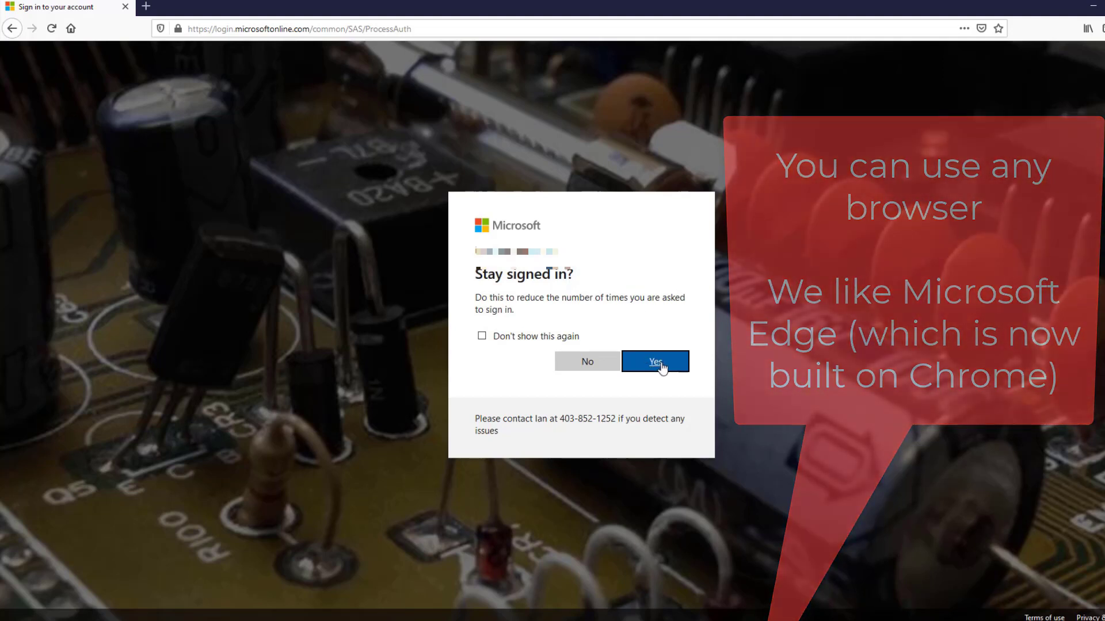
pyautogui.click(656, 363)
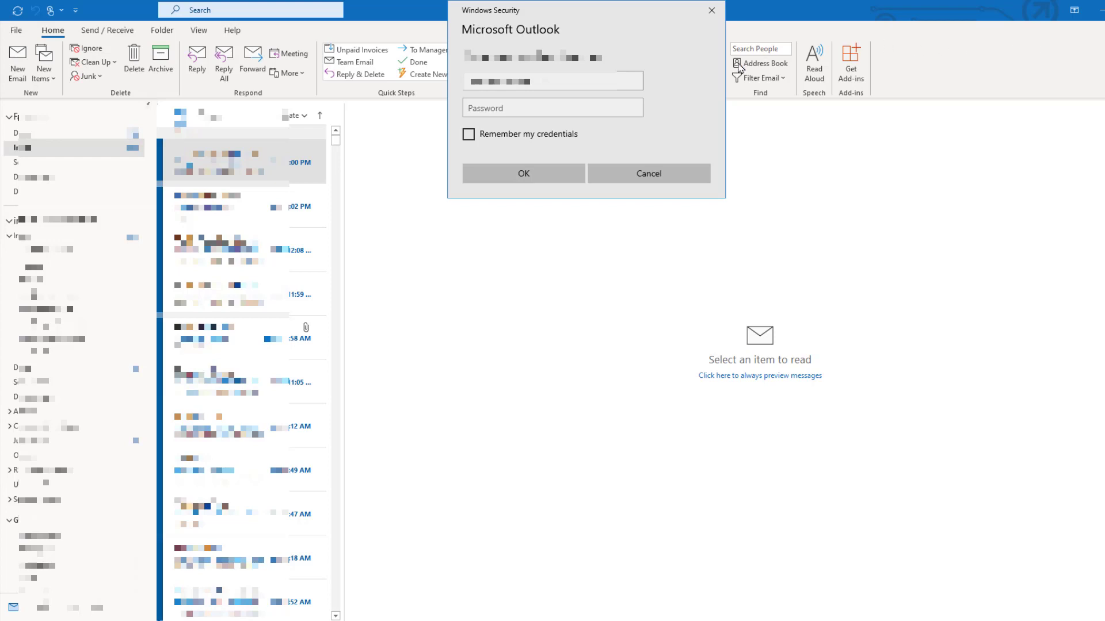
# - Enter the account password in Outlook's Windows Security prompt and submit it
pyautogui.click(545, 111)
pyautogui.write('********')
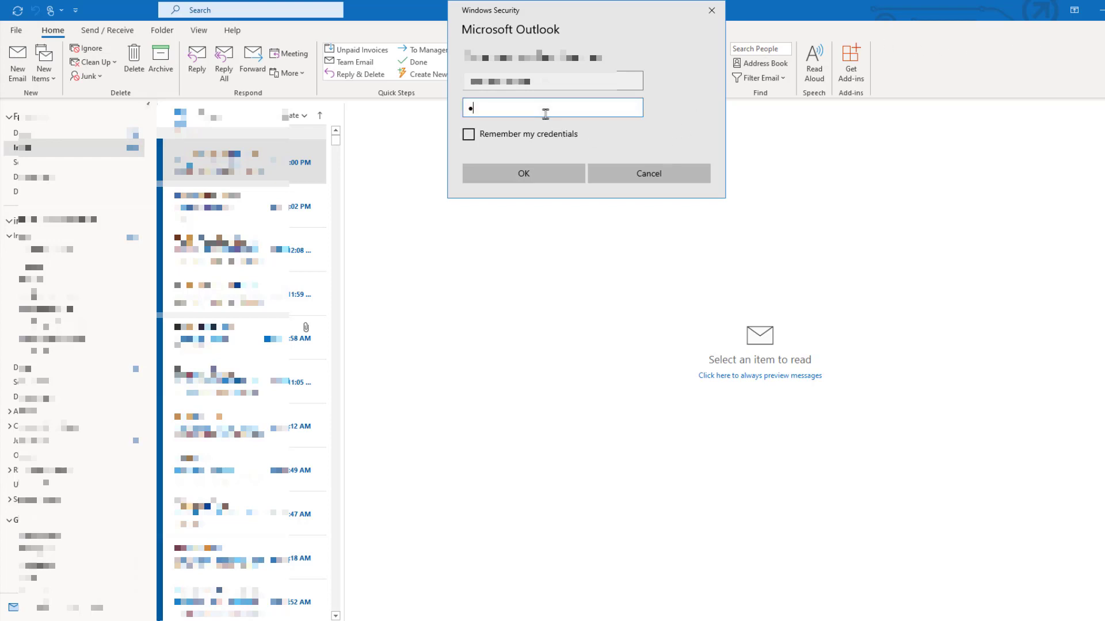
pyautogui.press('Return')
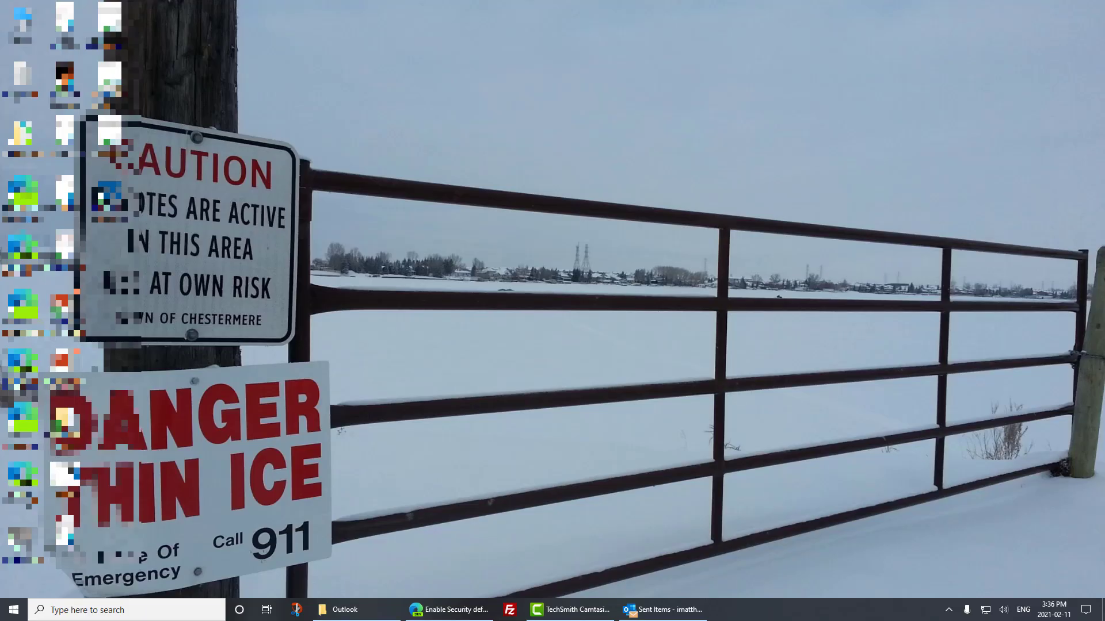
# - Launch the Registry Editor (regedit) from the Windows desktop
pyautogui.click(5, 614)
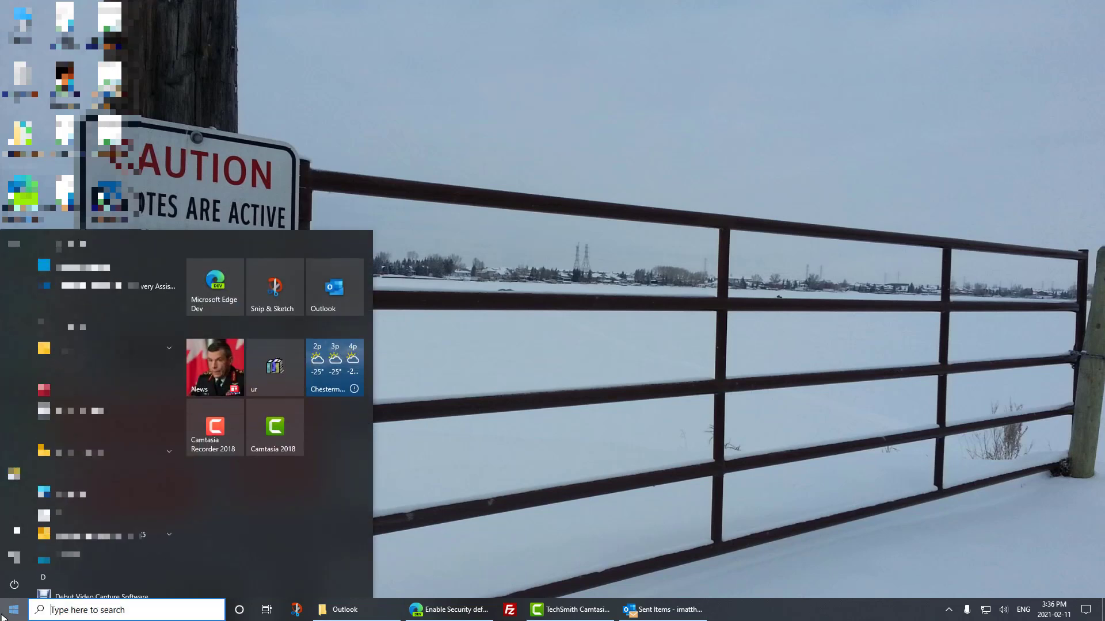
pyautogui.write('regedit')
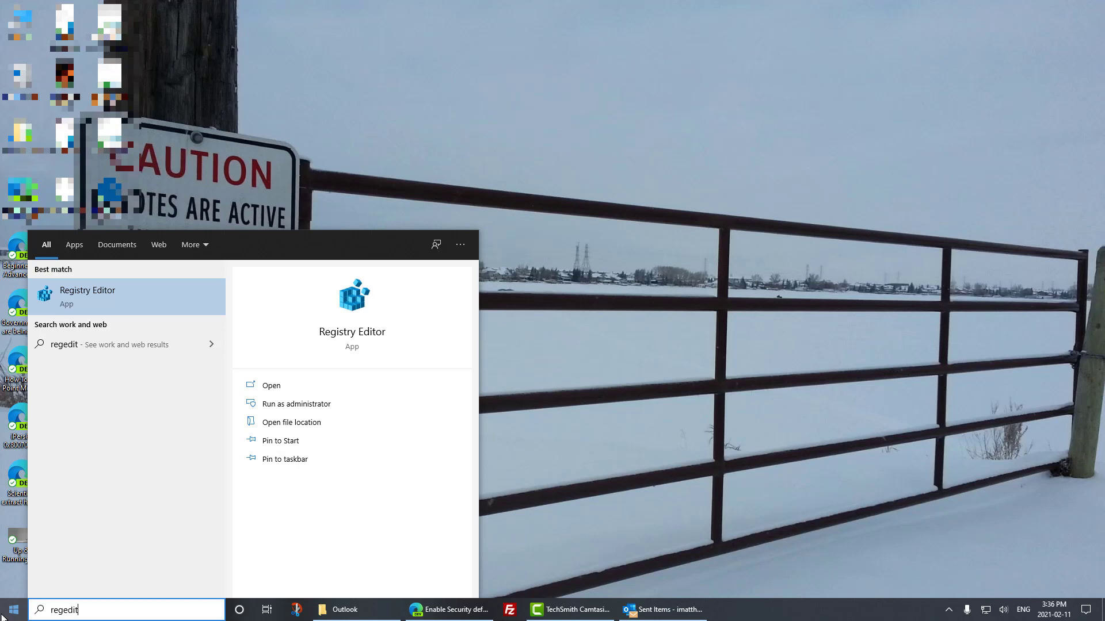
pyautogui.press('Return')
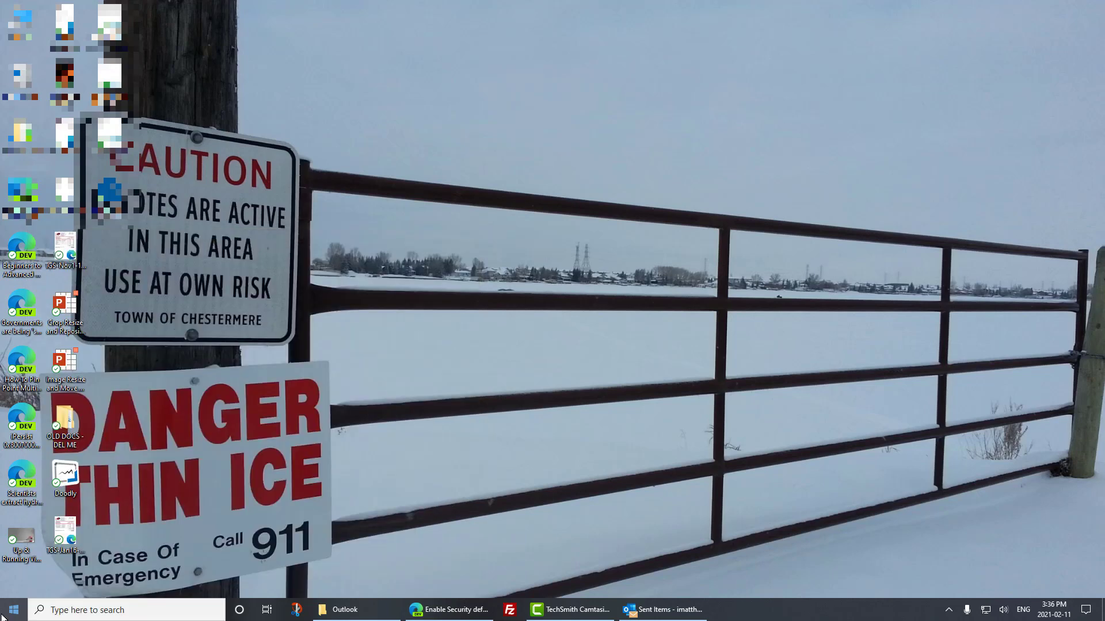
# - Go to the registry key HKEY_CURRENT_USER\SOFTWARE\Microsoft\Office\16.0\Common\Identity and select its EnableADAL value
pyautogui.click(42, 65)
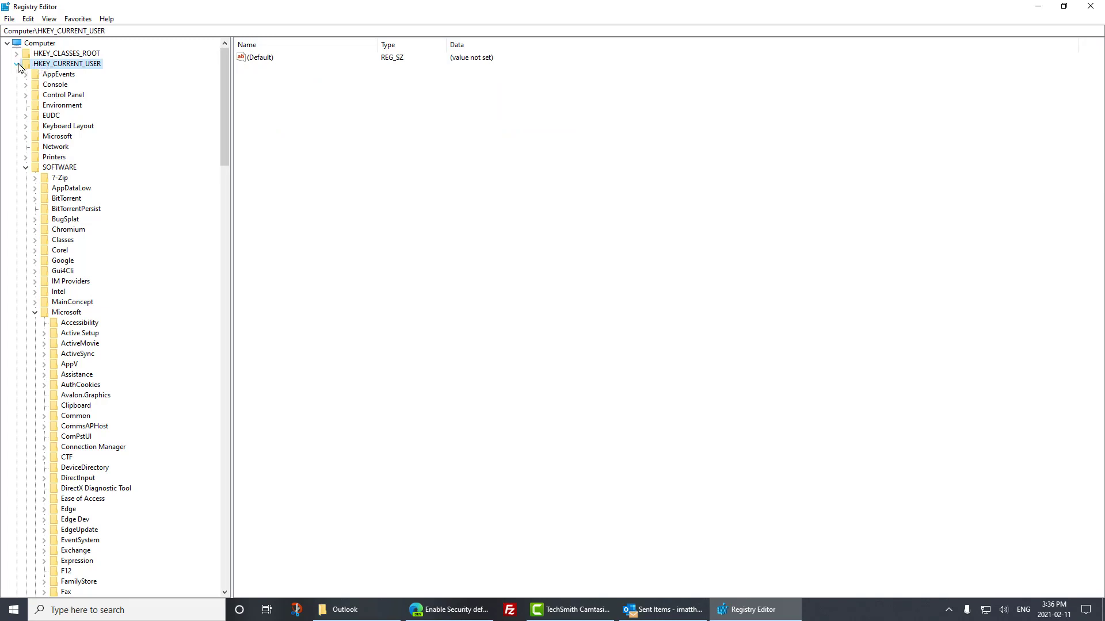
pyautogui.click(59, 168)
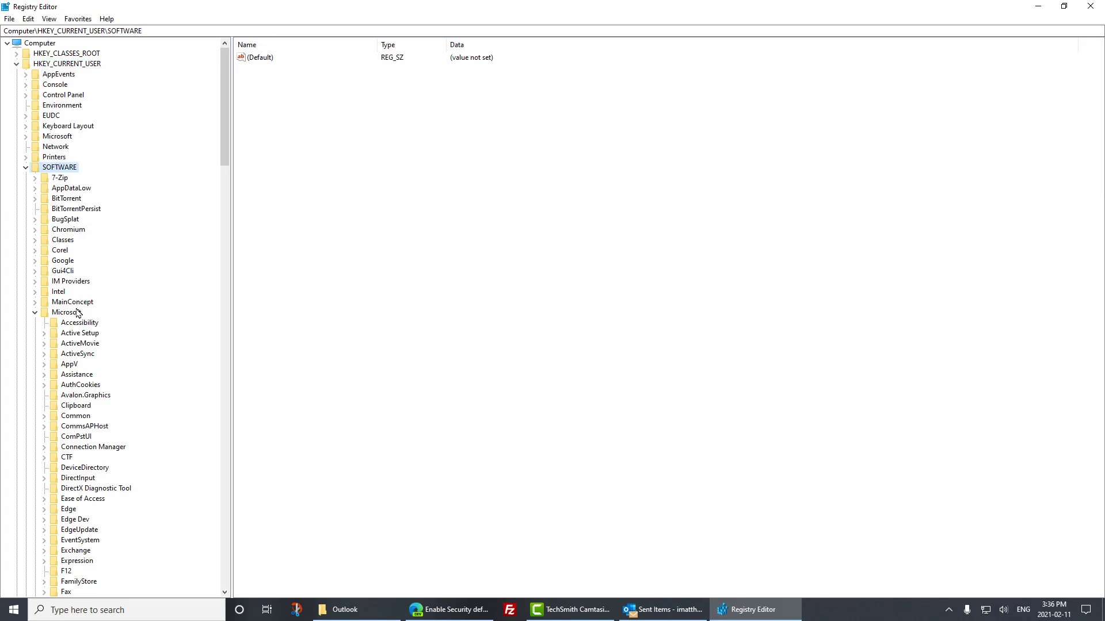
pyautogui.click(75, 312)
pyautogui.scroll(-7, 169, 293)
pyautogui.scroll(-5, 169, 296)
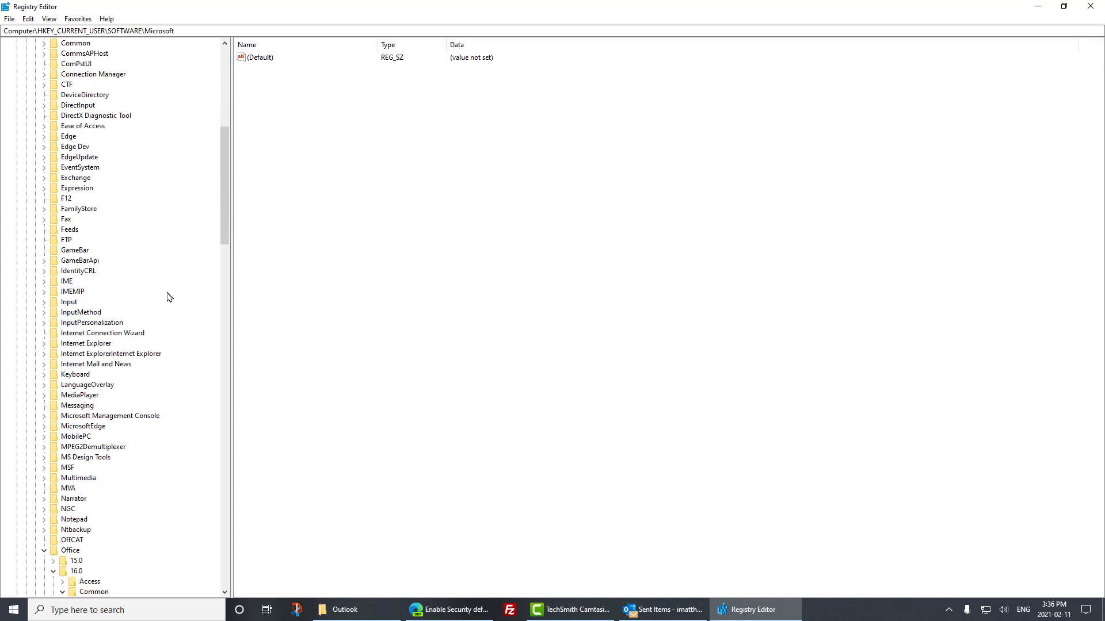
pyautogui.scroll(-5, 99, 463)
pyautogui.click(71, 396)
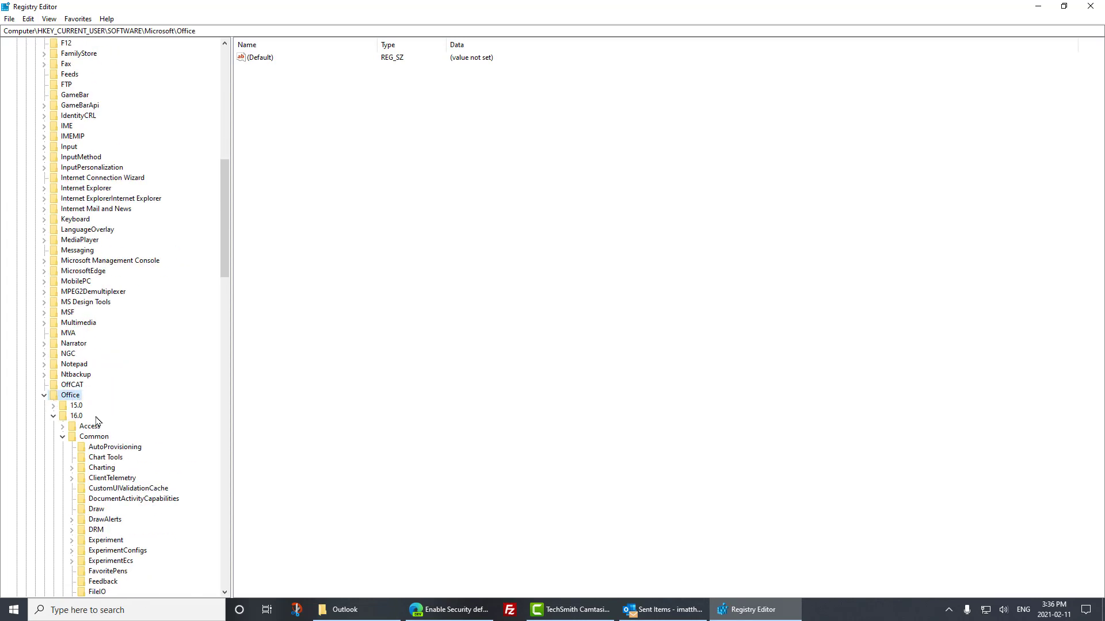
pyautogui.click(77, 417)
pyautogui.scroll(-10, 212, 316)
pyautogui.click(101, 324)
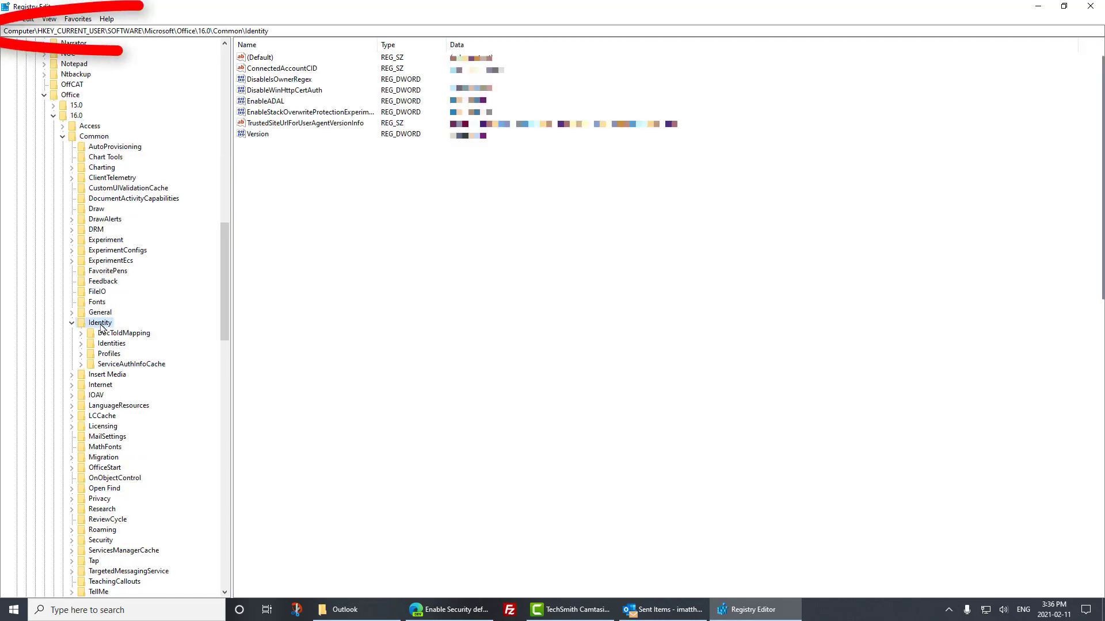
pyautogui.moveTo(276, 31); pyautogui.dragTo(4, 31)
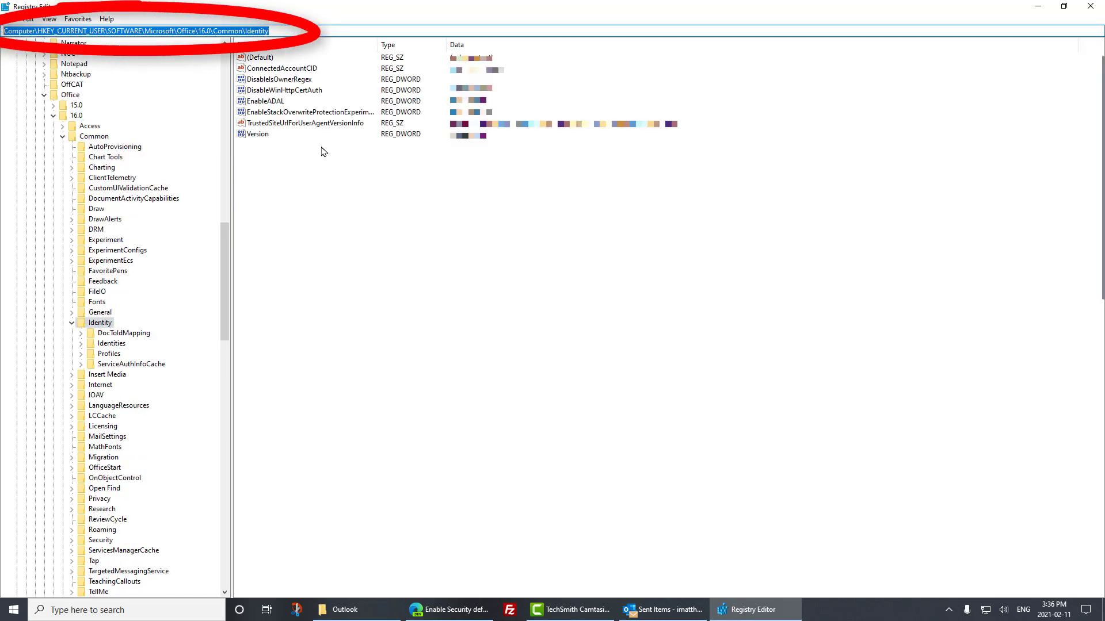
pyautogui.click(343, 153)
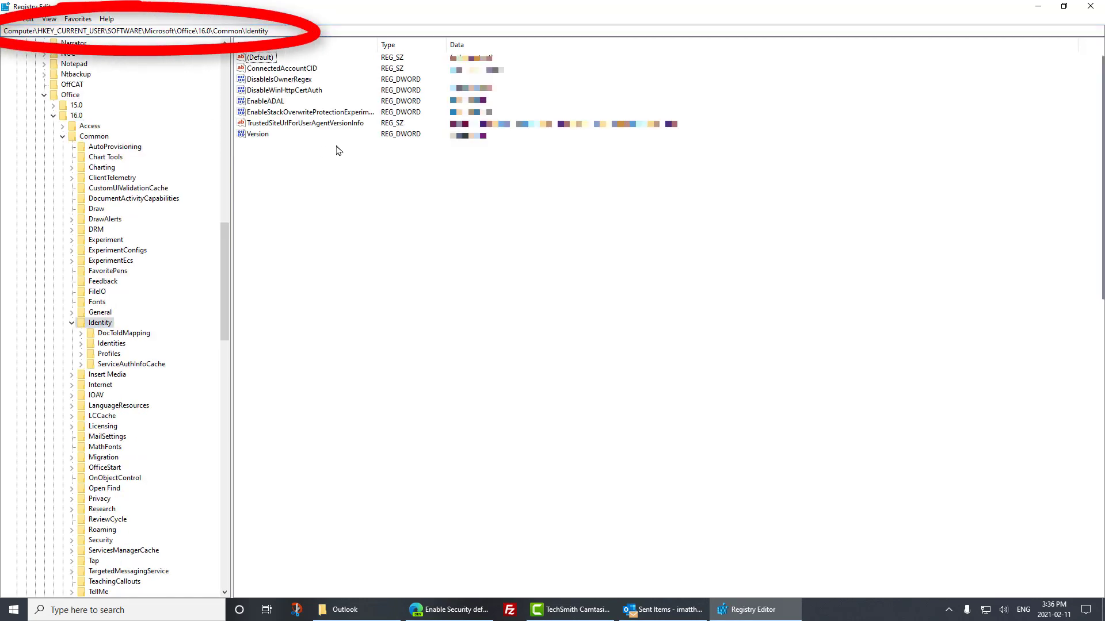
pyautogui.click(270, 102)
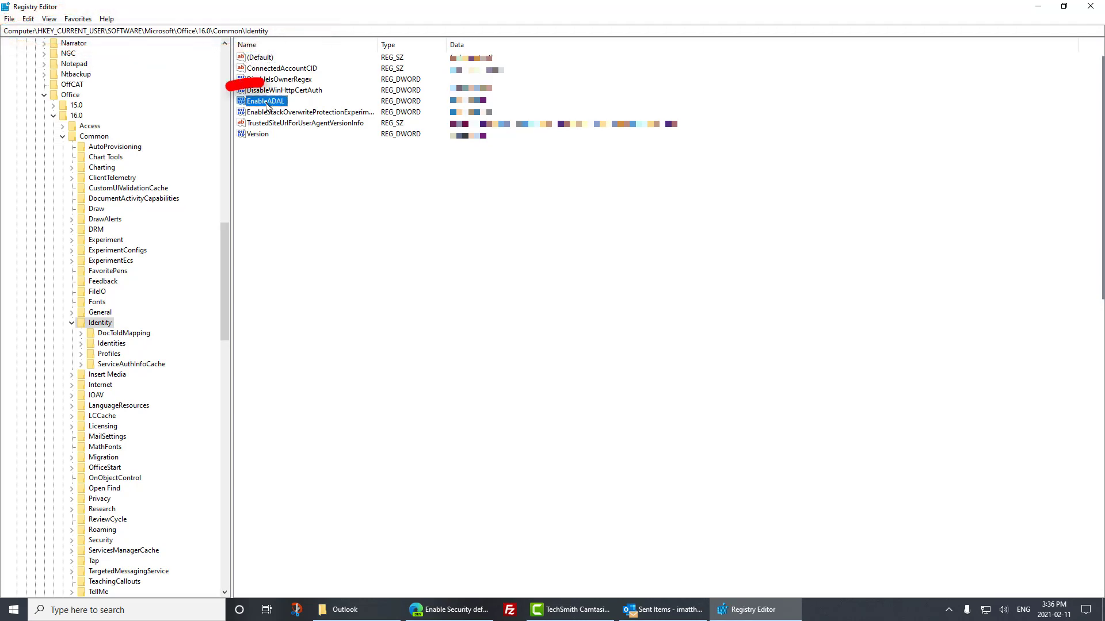
# - Create a new DWORD (32-bit) value named EnableADAL4444 in the Identity key
pyautogui.rightClick(267, 169)
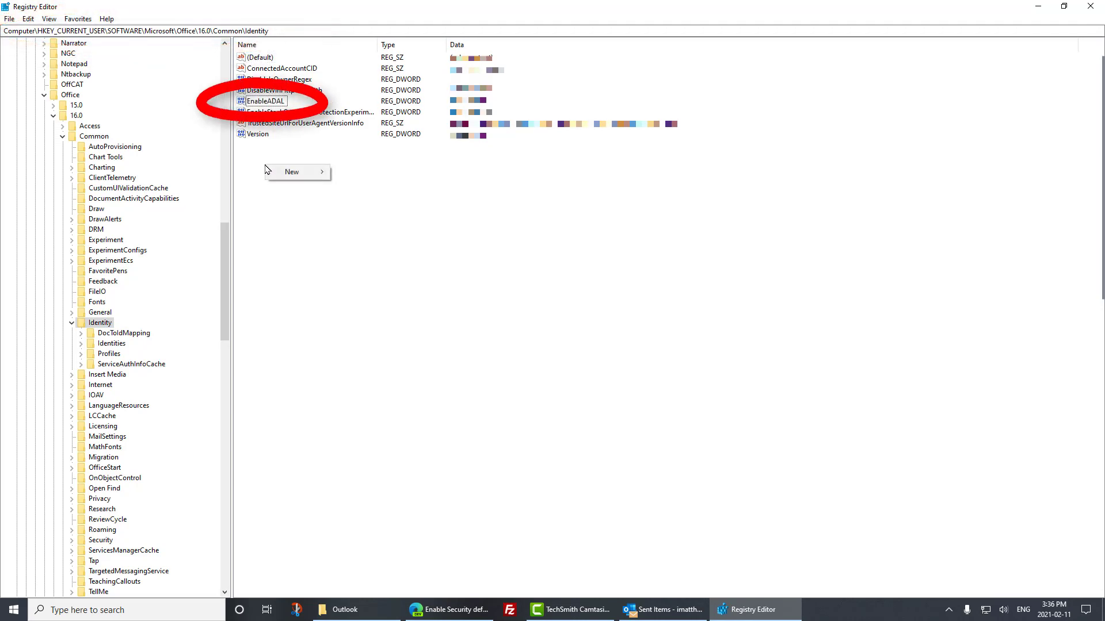
pyautogui.moveTo(288, 173)
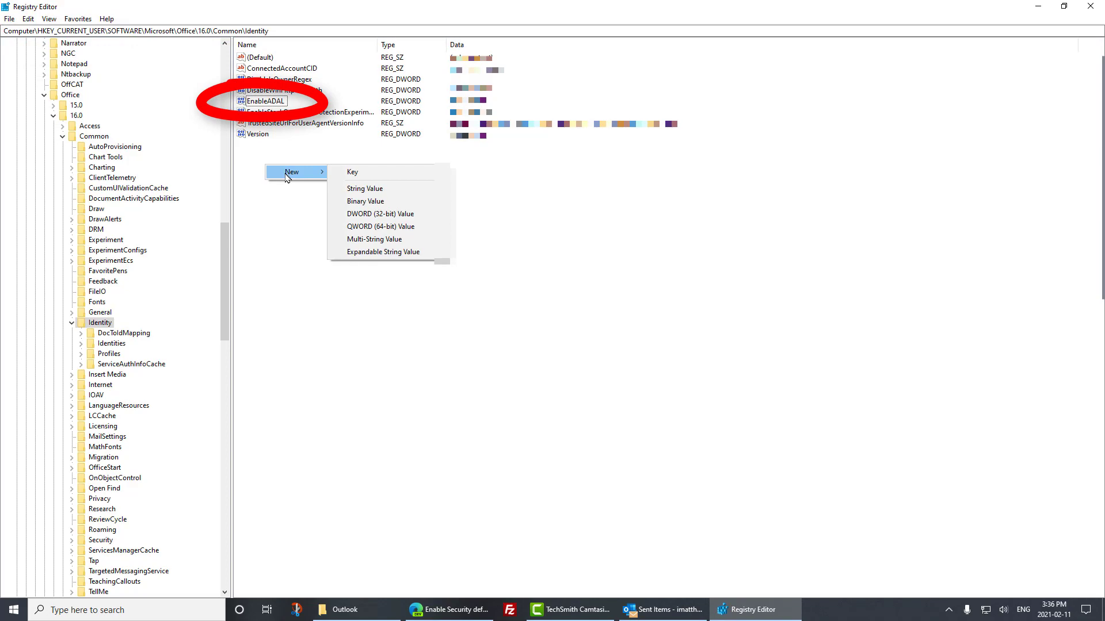
pyautogui.click(366, 214)
pyautogui.write('EnableA')
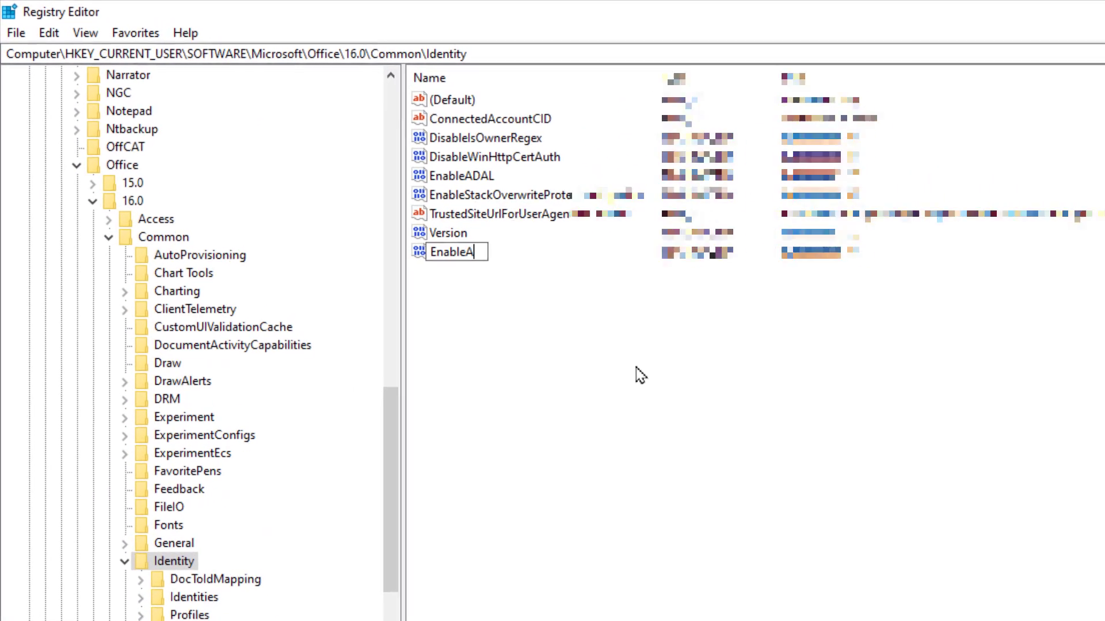
pyautogui.write('DAL')
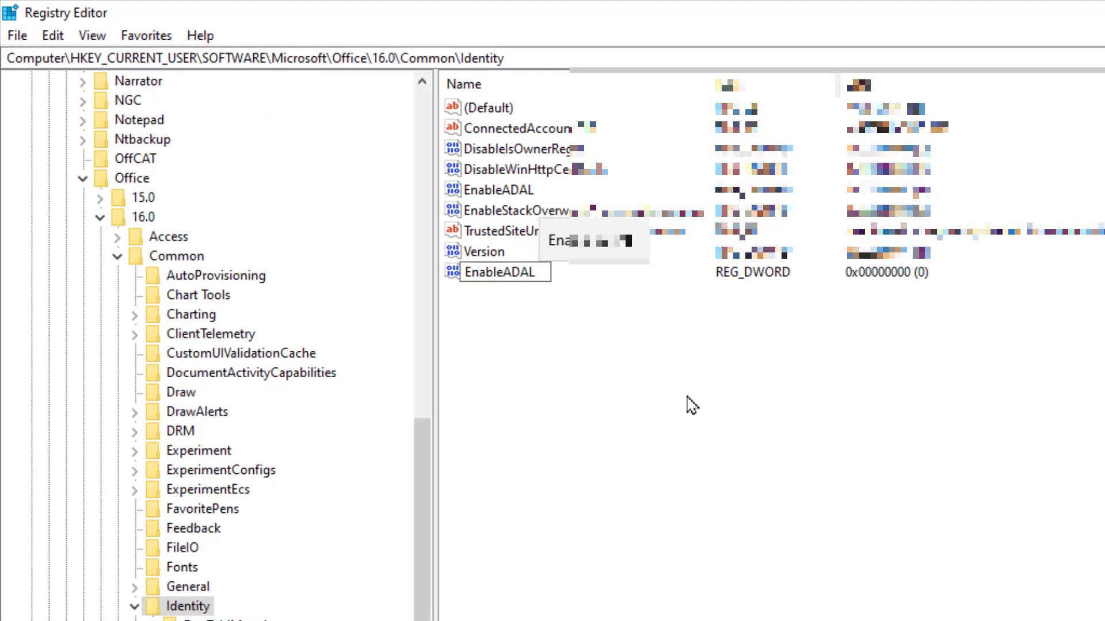
pyautogui.write('4444')
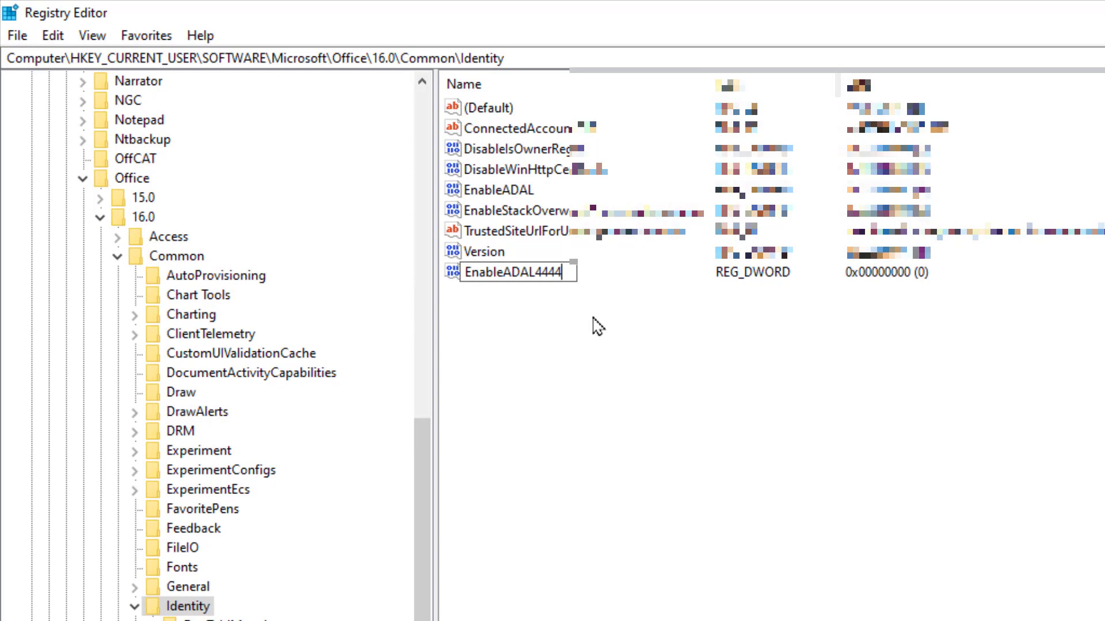
pyautogui.press('Return')
# - Try setting the value data of EnableADAL4444 to 1, cancel the edit, and select the EnableADAL value
pyautogui.doubleClick(551, 282)
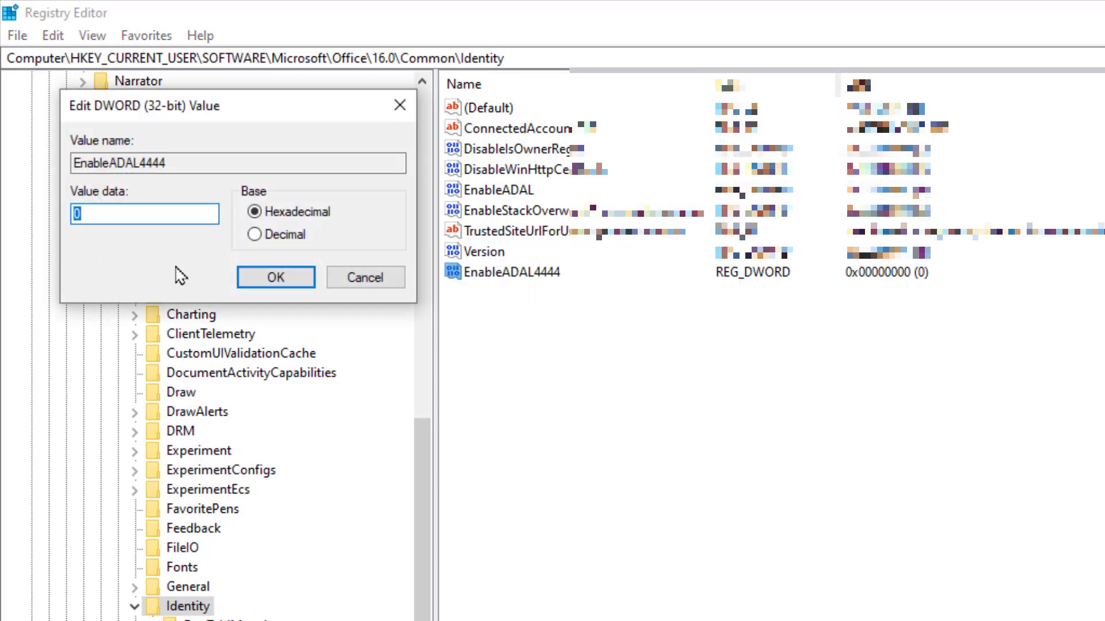
pyautogui.write('1')
pyautogui.click(356, 288)
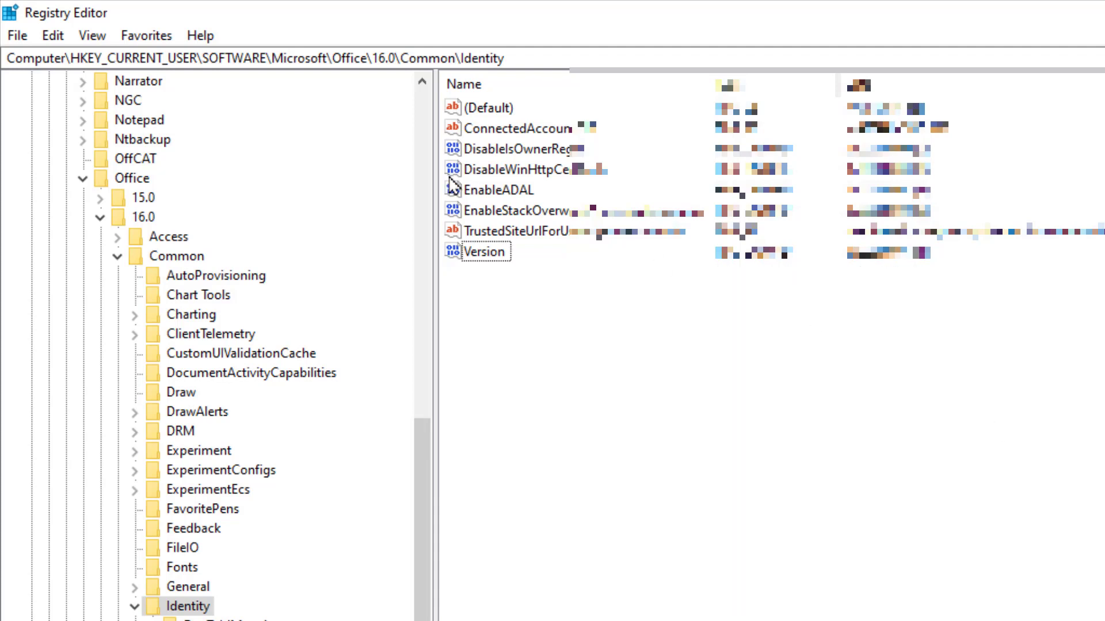
pyautogui.click(488, 191)
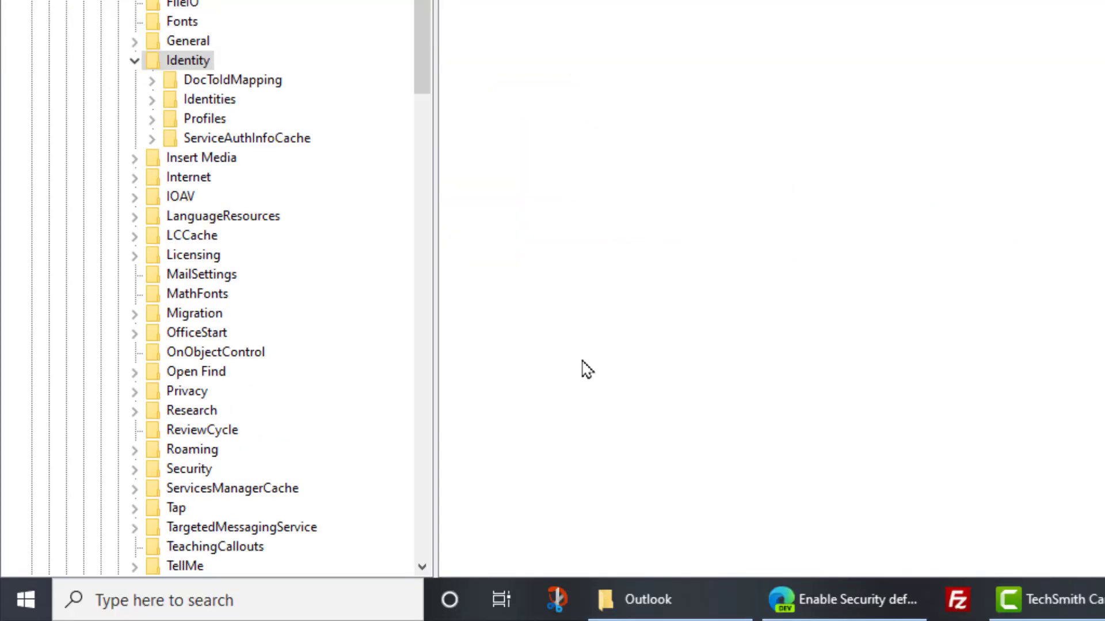
# - Open Mail (Microsoft Outlook) in the Control Panel, examine the configured Outlook profiles, and cancel out of the settings
pyautogui.click(19, 613)
pyautogui.write('contr')
pyautogui.press('Return')
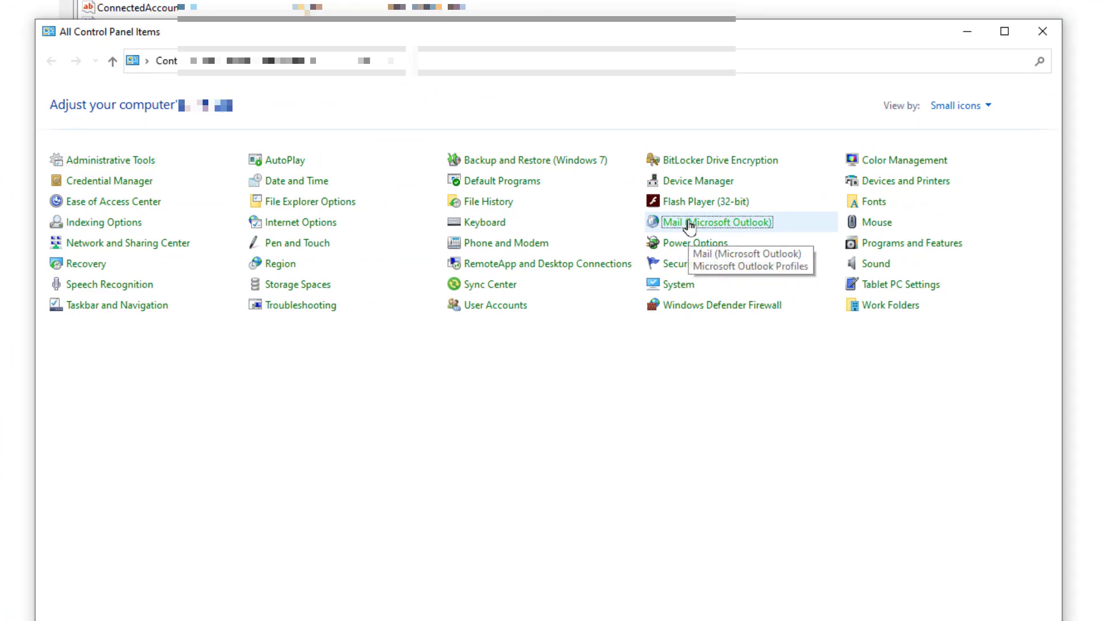
pyautogui.click(690, 227)
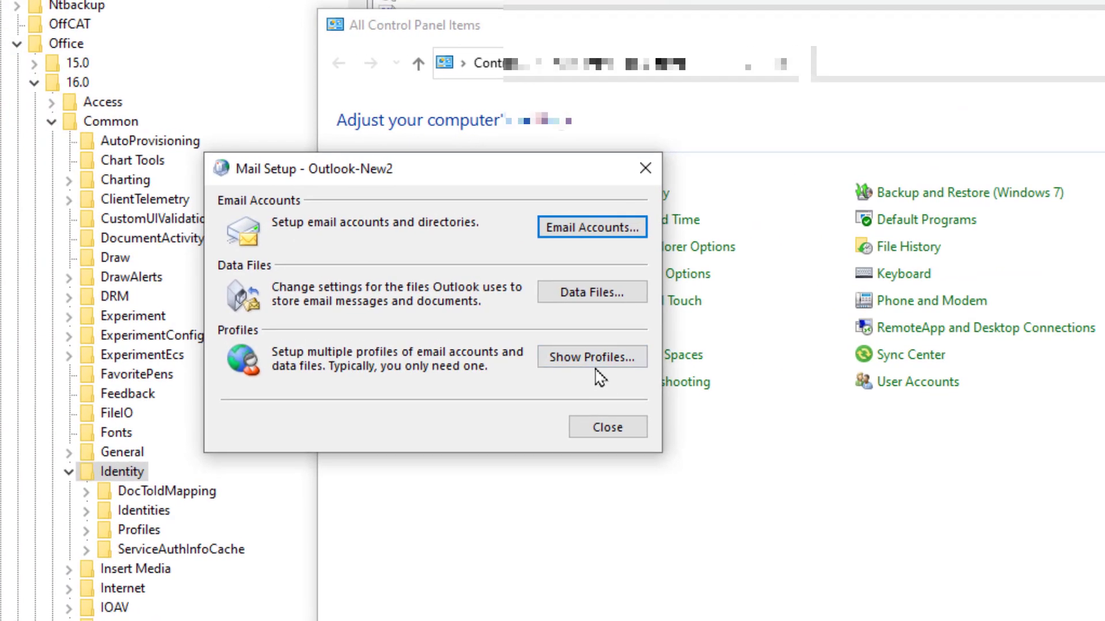
pyautogui.click(461, 330)
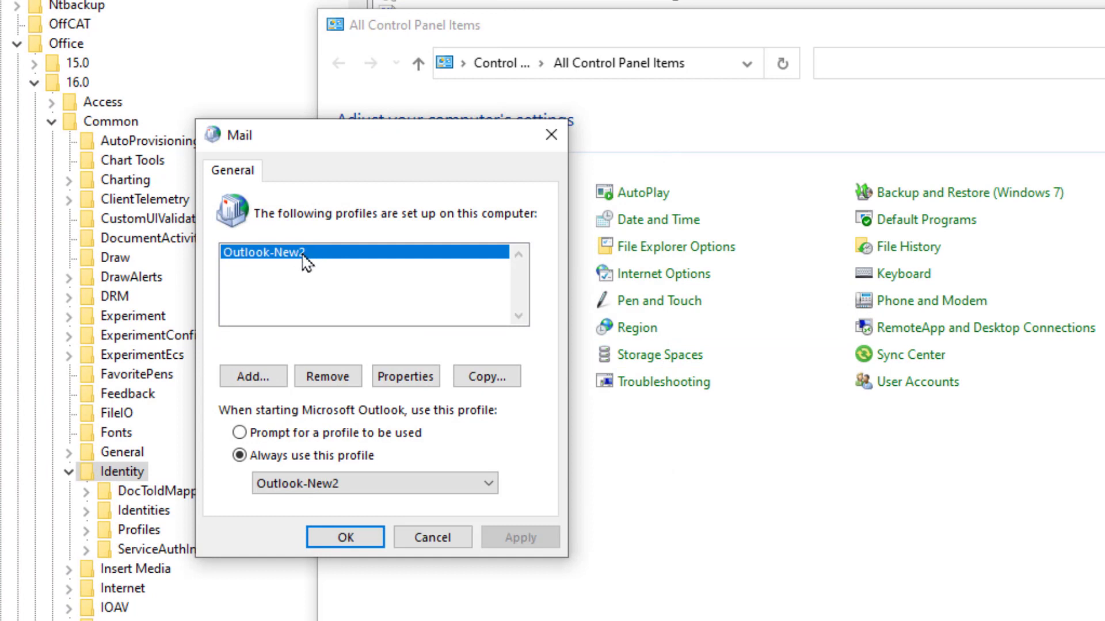
pyautogui.click(425, 540)
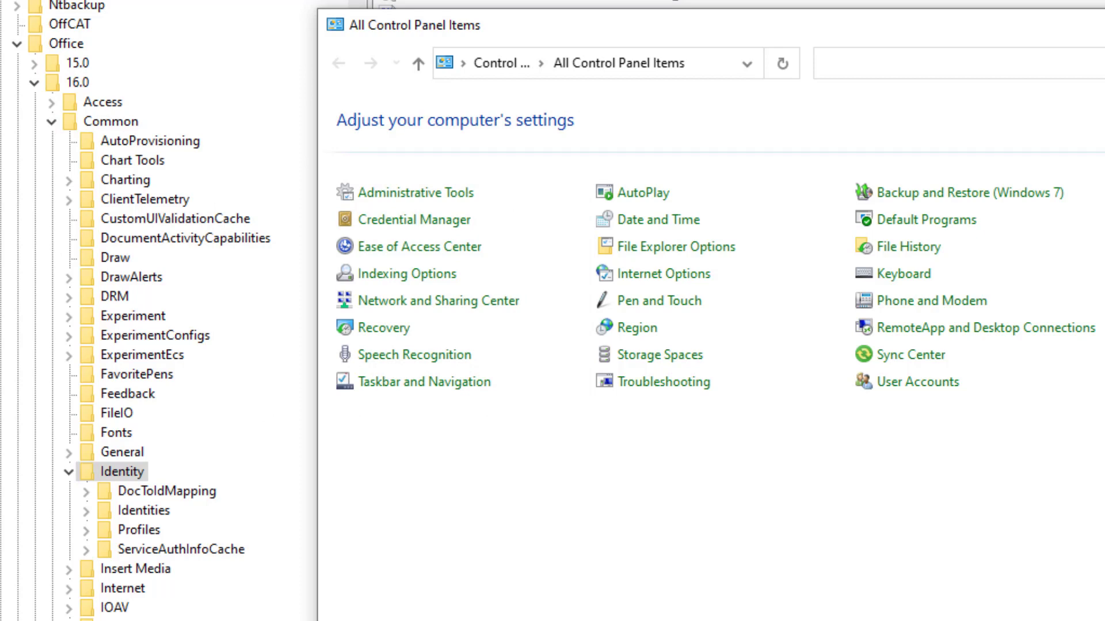
pyautogui.hotkey('alt', 'F4')
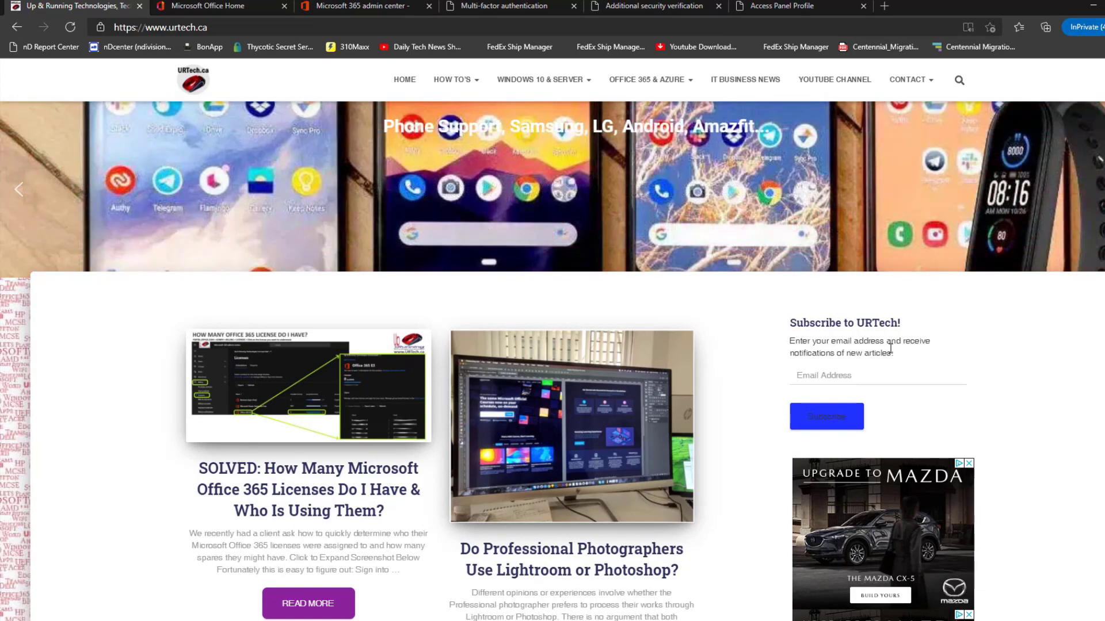
# - Browse the Windows 10 8 7 Vista & XP how-to category on urtech.ca and return to the site's home page
pyautogui.moveTo(482, 78)
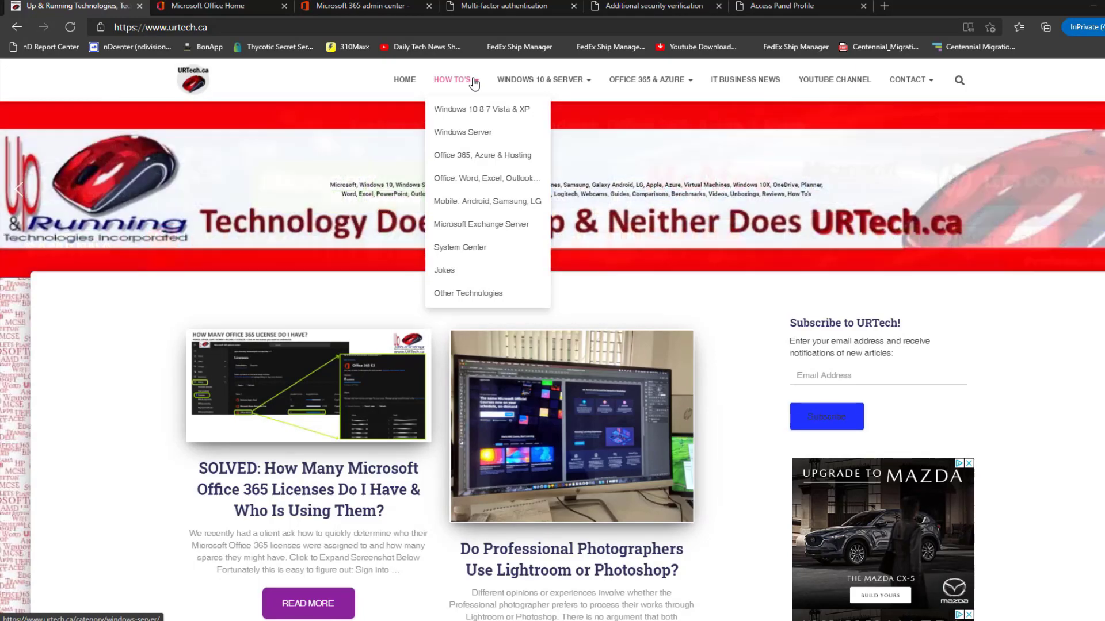
pyautogui.click(481, 109)
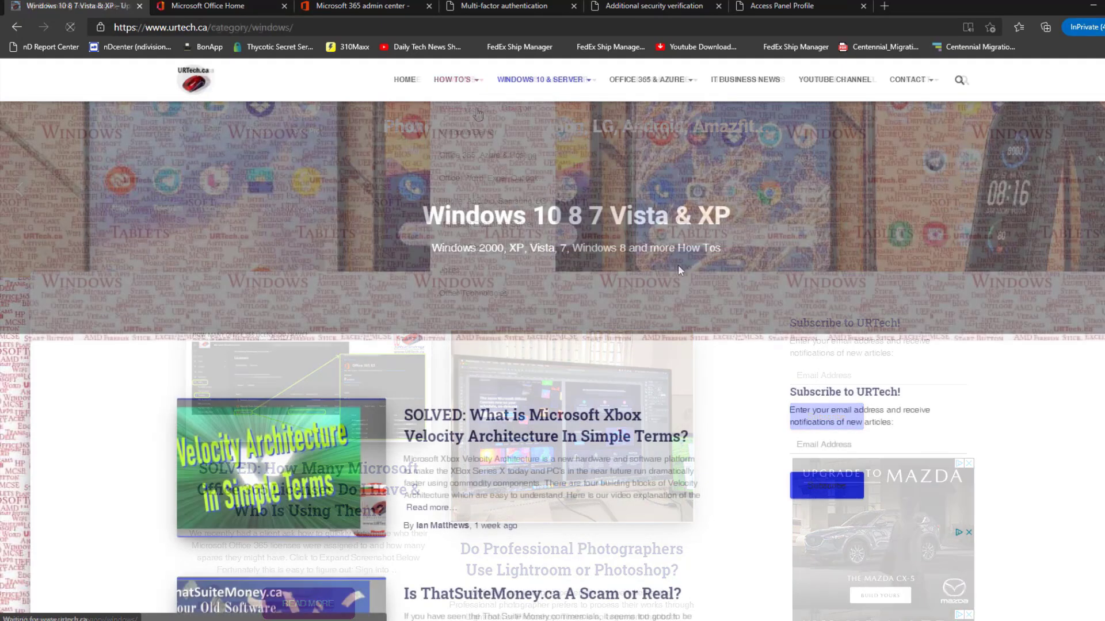
pyautogui.scroll(-1, 702, 457)
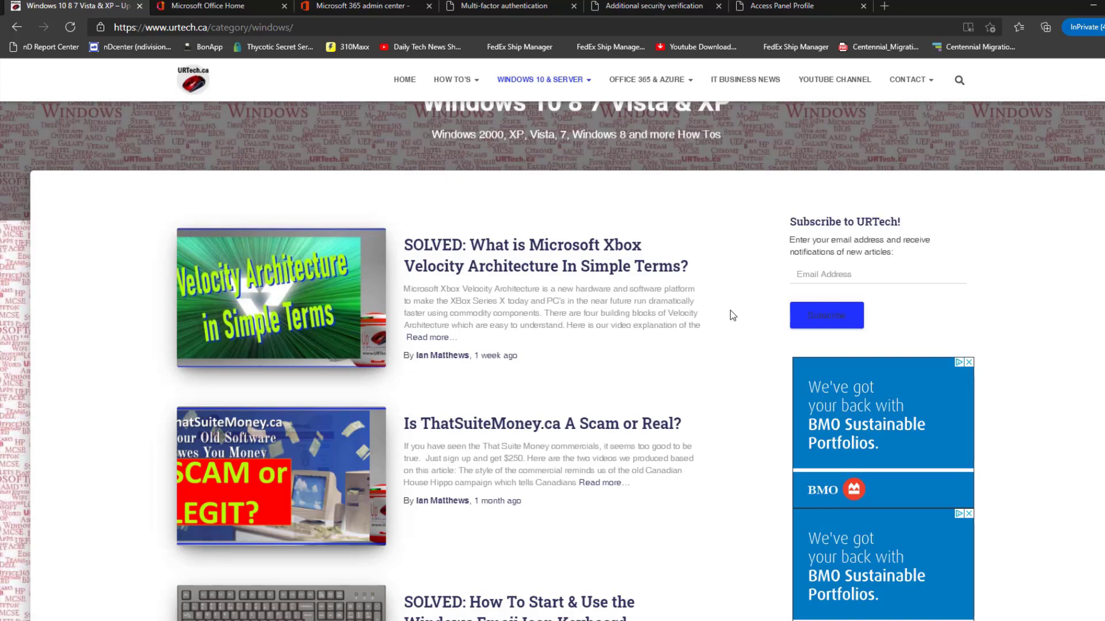
pyautogui.click(405, 81)
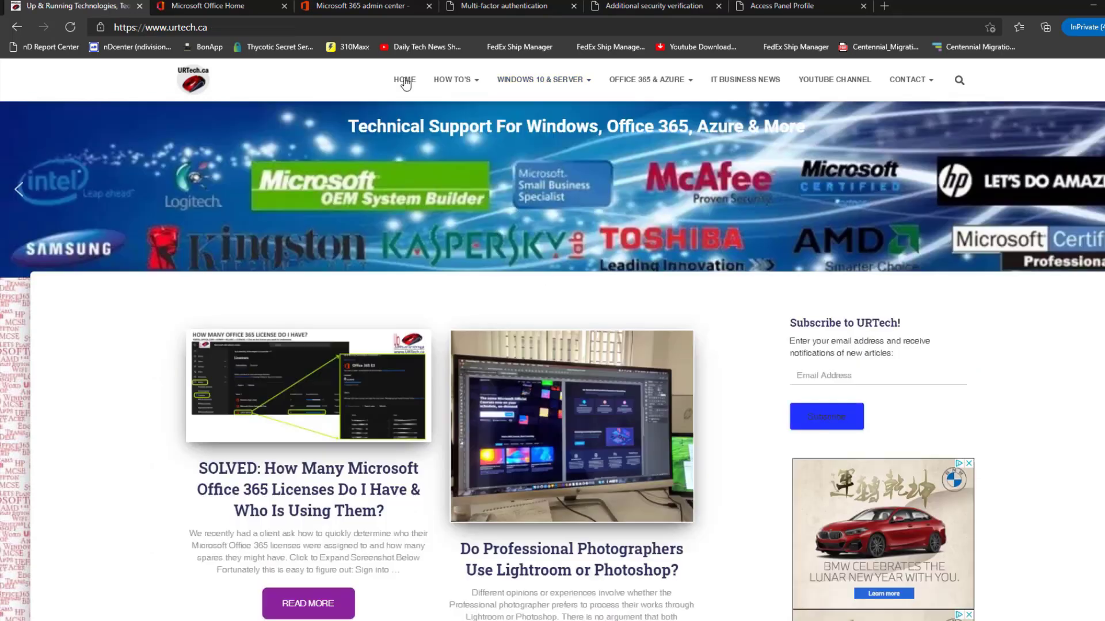